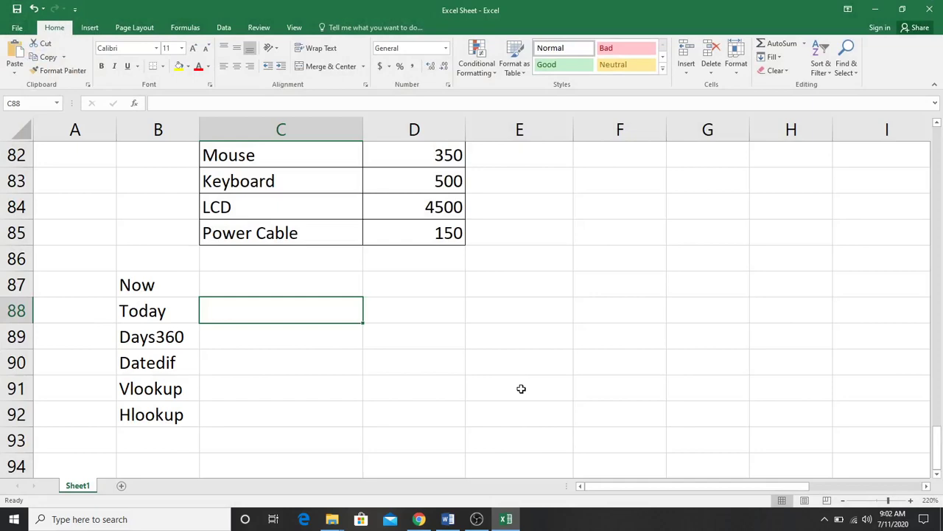
{"action": "scroll", "coordinate": [521, 388], "scroll_direction": "up", "scroll_amount": 6}
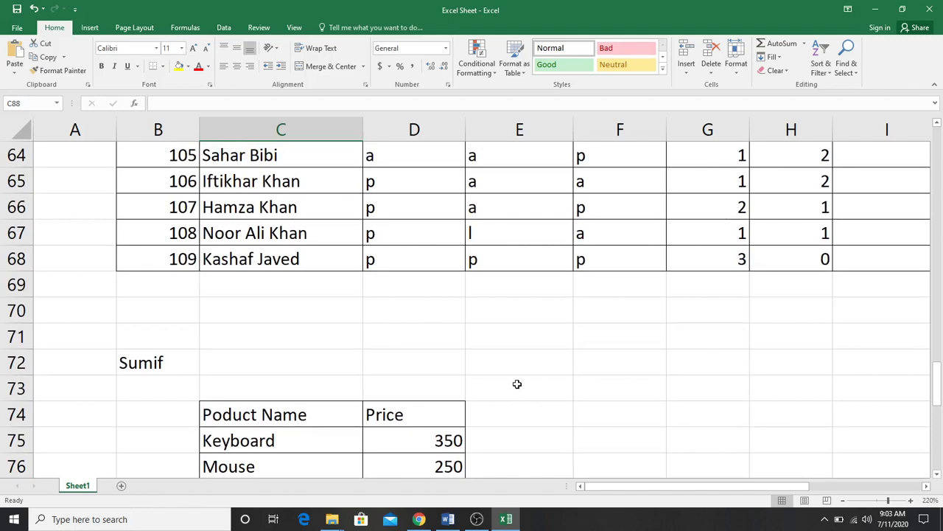
{"action": "scroll", "coordinate": [518, 380], "scroll_direction": "down", "scroll_amount": 8}
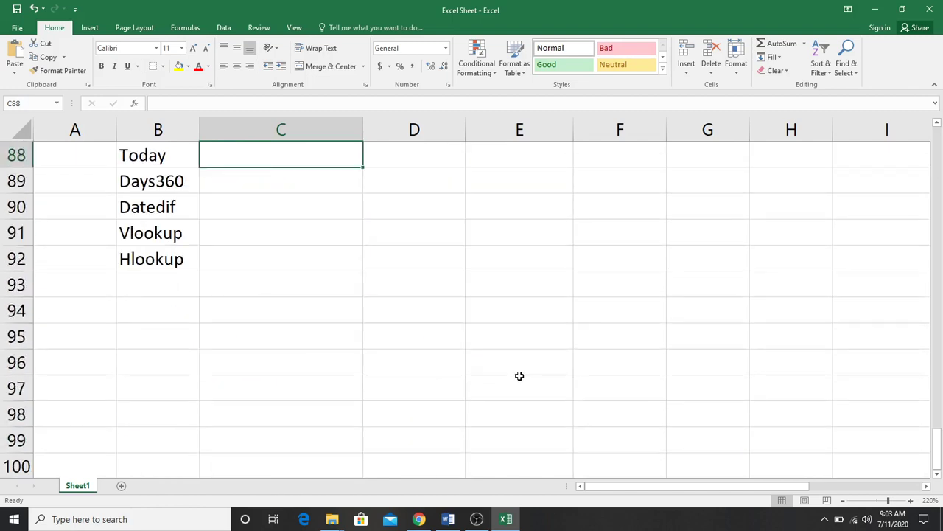
{"action": "scroll", "coordinate": [519, 376], "scroll_direction": "up", "scroll_amount": 2}
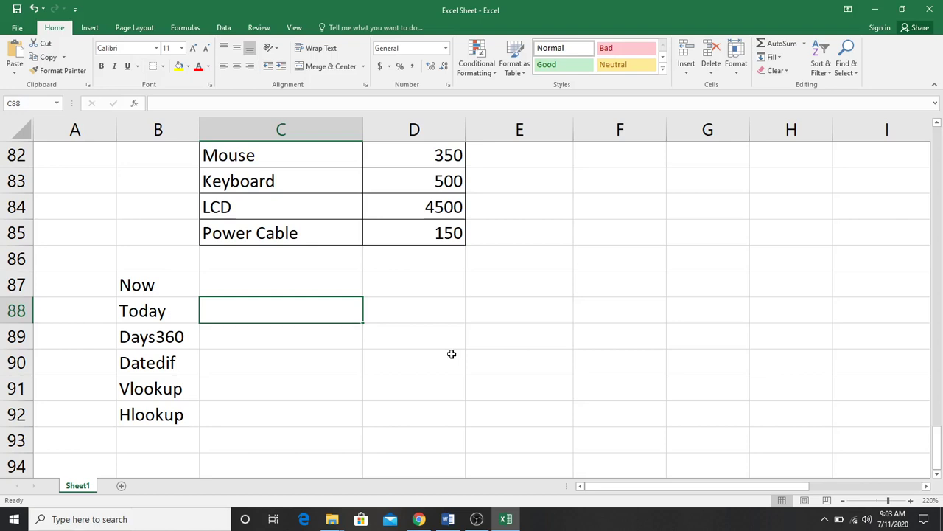
{"action": "left_click", "coordinate": [177, 317]}
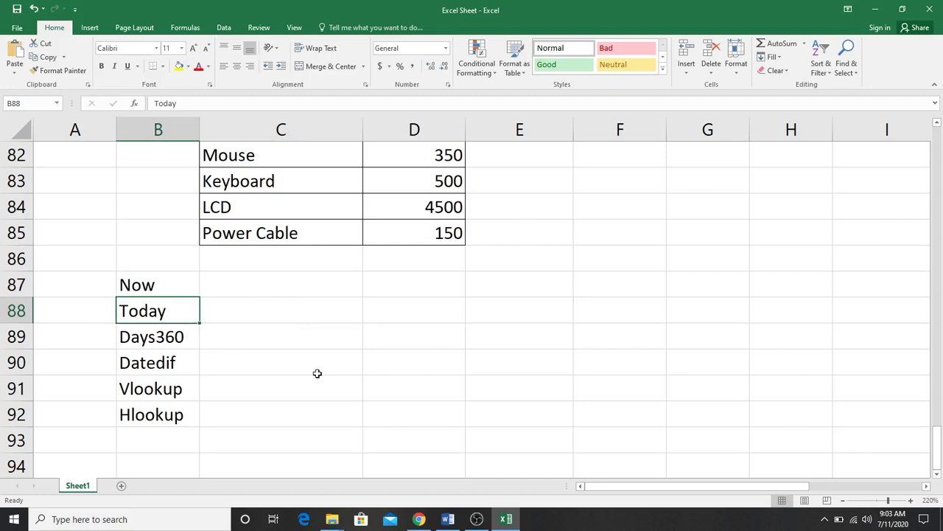
Enter the formula =TODAY() in cell E89 to insert the current date.
{"action": "left_click", "coordinate": [491, 337]}
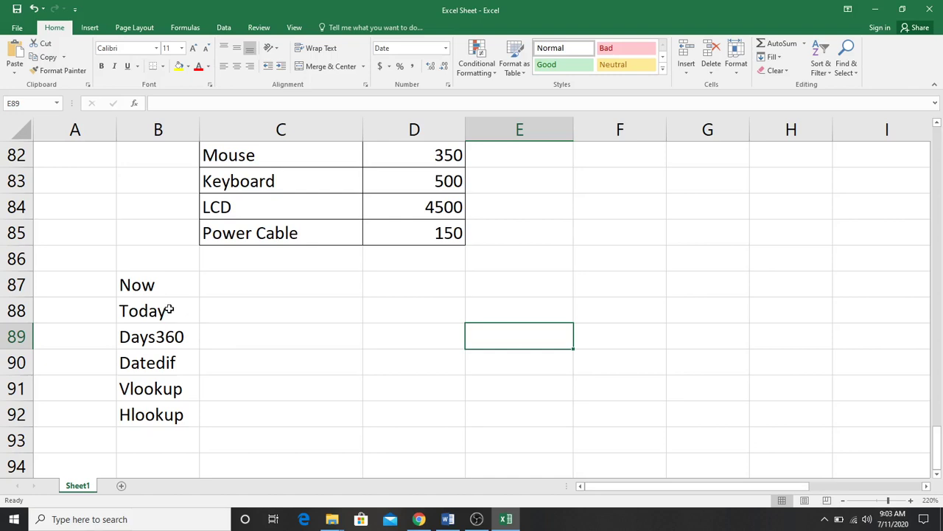
{"action": "type", "text": "=today"}
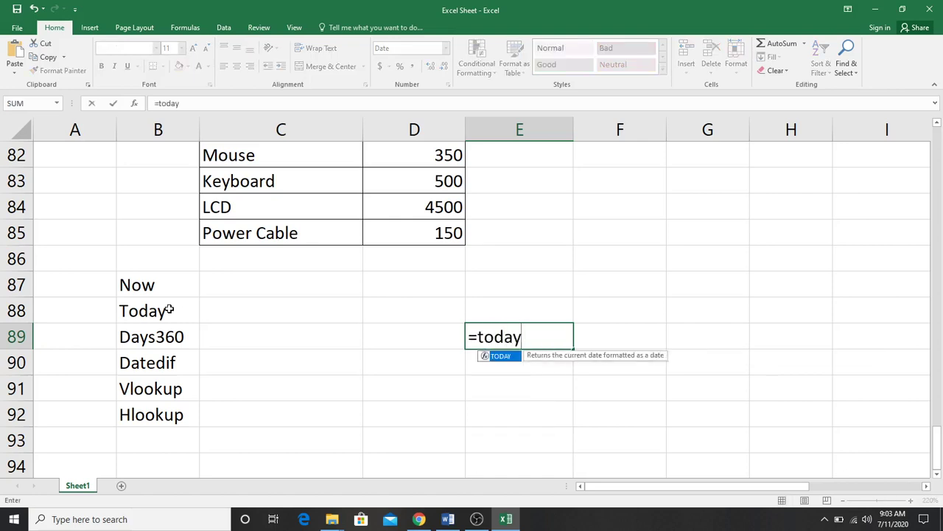
{"action": "key", "text": "Tab"}
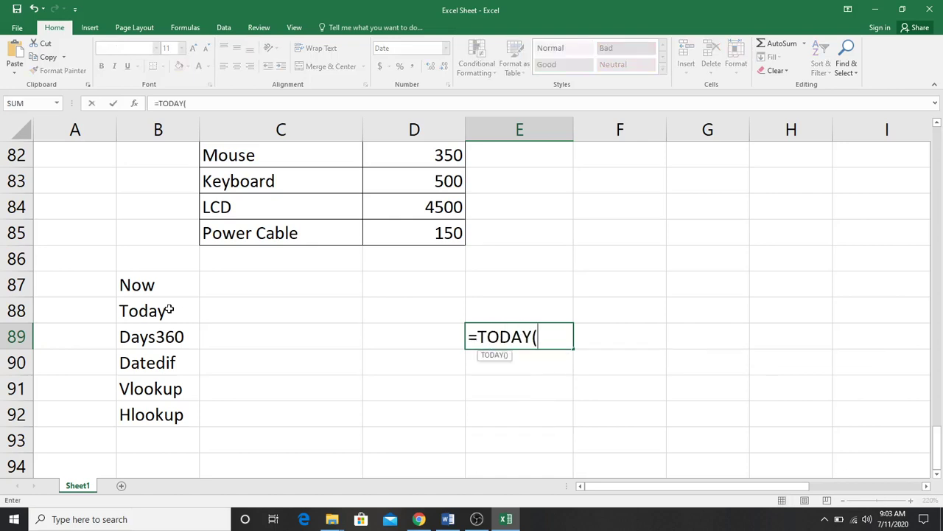
{"action": "type", "text": ")"}
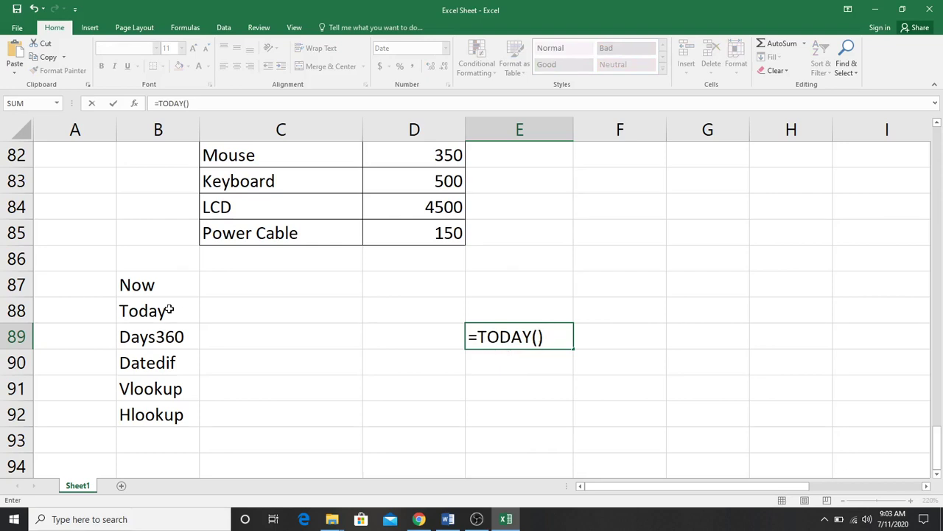
{"action": "key", "text": "Return"}
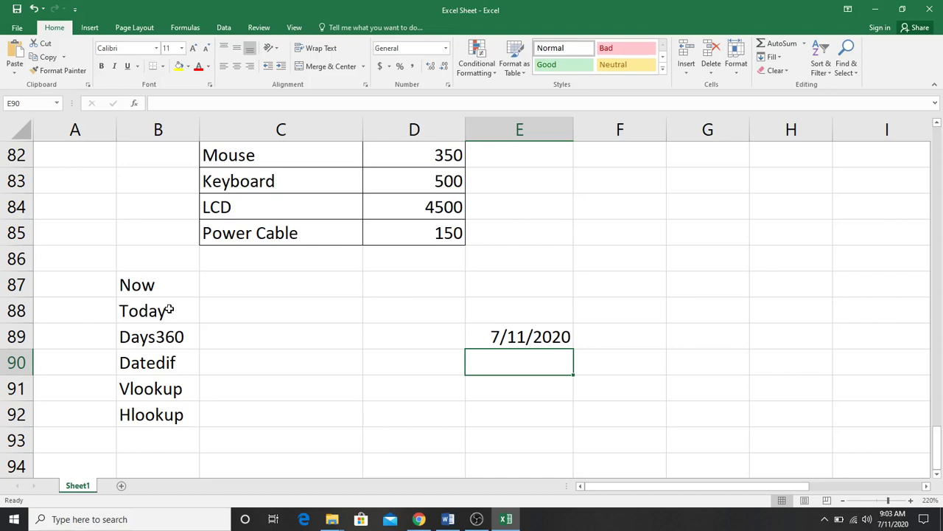
Enter the formula =NOW() in cell E90 to insert the current date and time.
{"action": "left_click", "coordinate": [150, 293]}
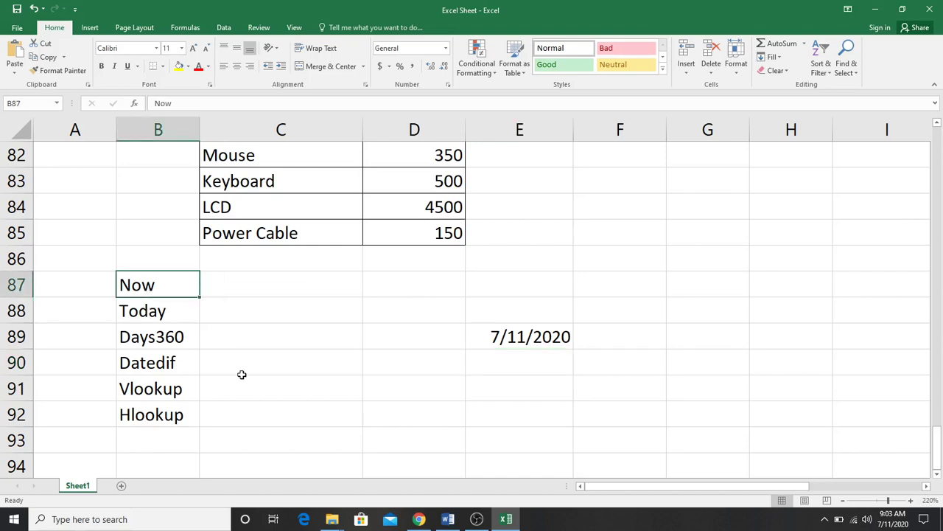
{"action": "left_click", "coordinate": [519, 364]}
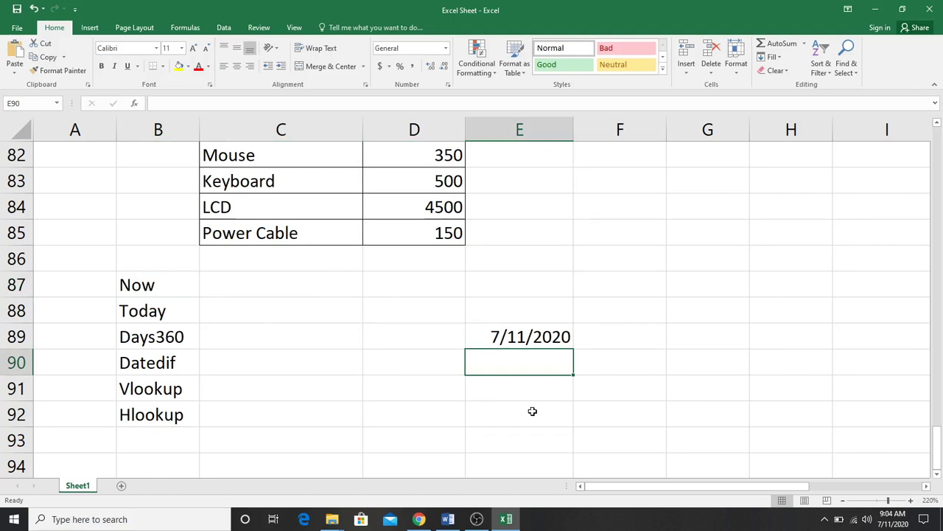
{"action": "type", "text": "=n"}
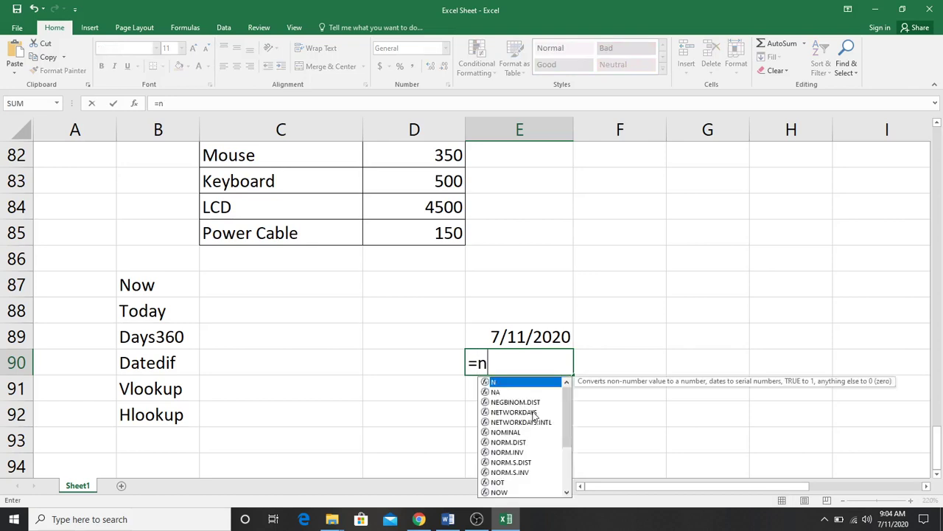
{"action": "type", "text": "ow()"}
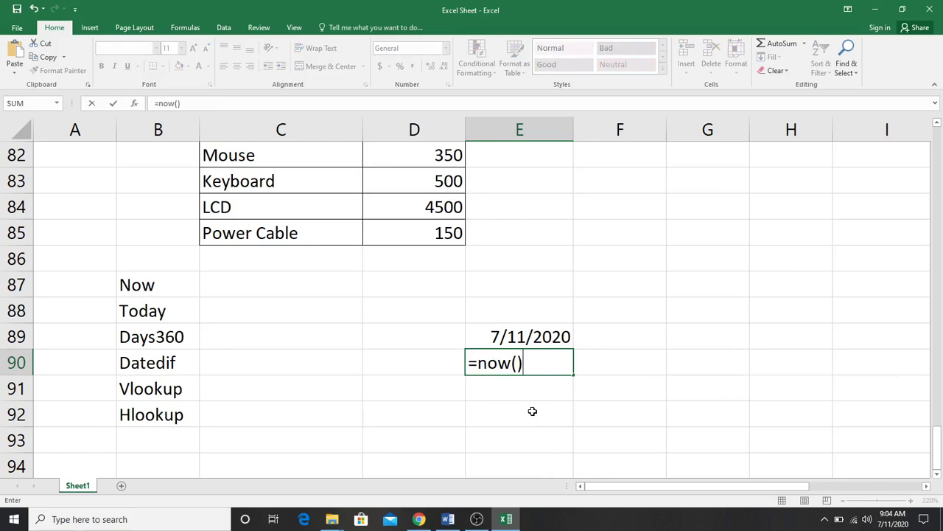
{"action": "key", "text": "Return"}
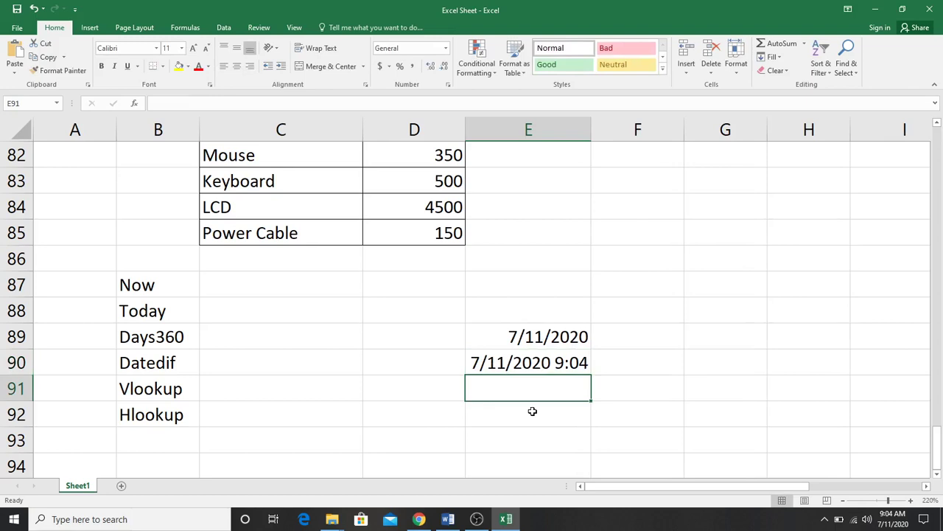
Enter the labels "Month" in cell F84 and "Days" in cell F85.
{"action": "left_click", "coordinate": [509, 343]}
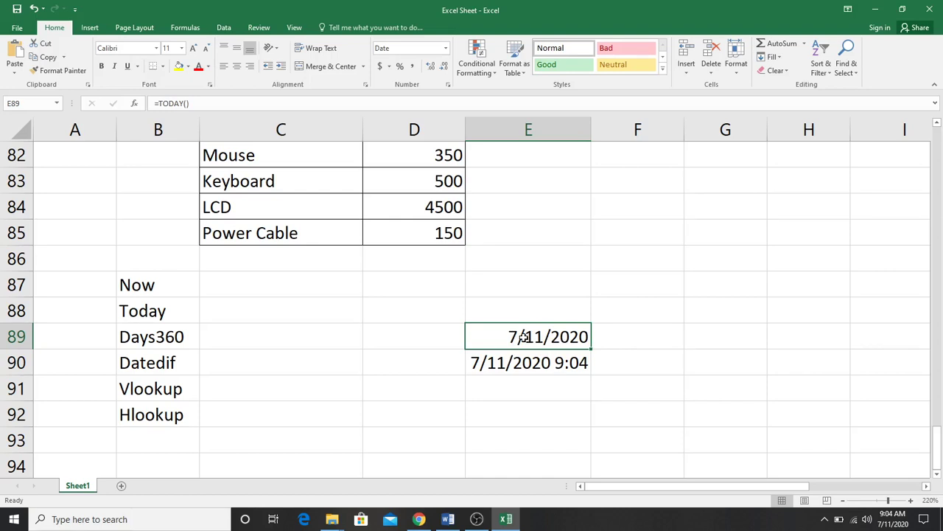
{"action": "left_click", "coordinate": [610, 207]}
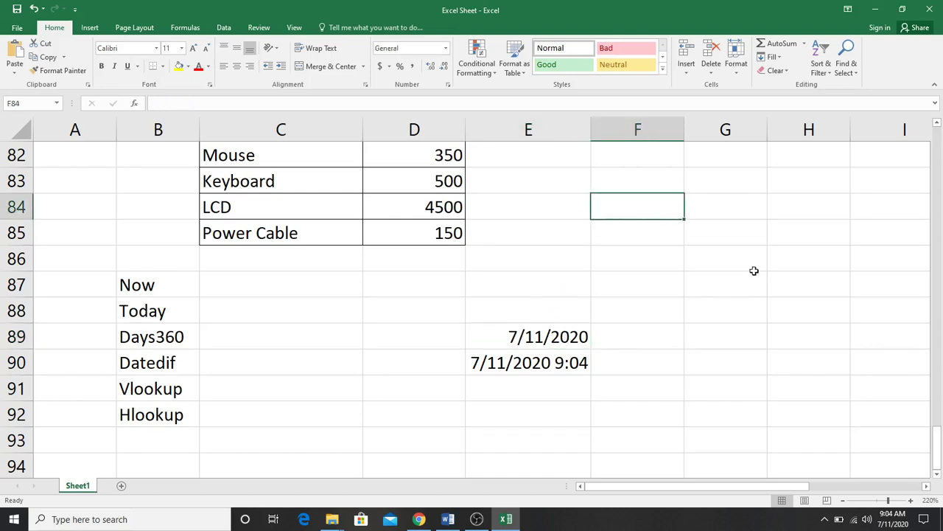
{"action": "type", "text": "Month"}
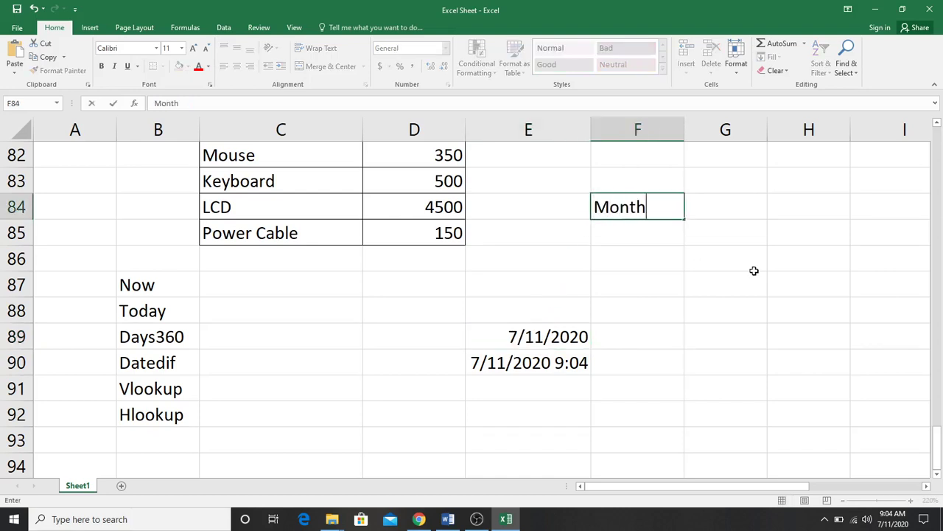
{"action": "key", "text": "Return"}
{"action": "type", "text": "Days"}
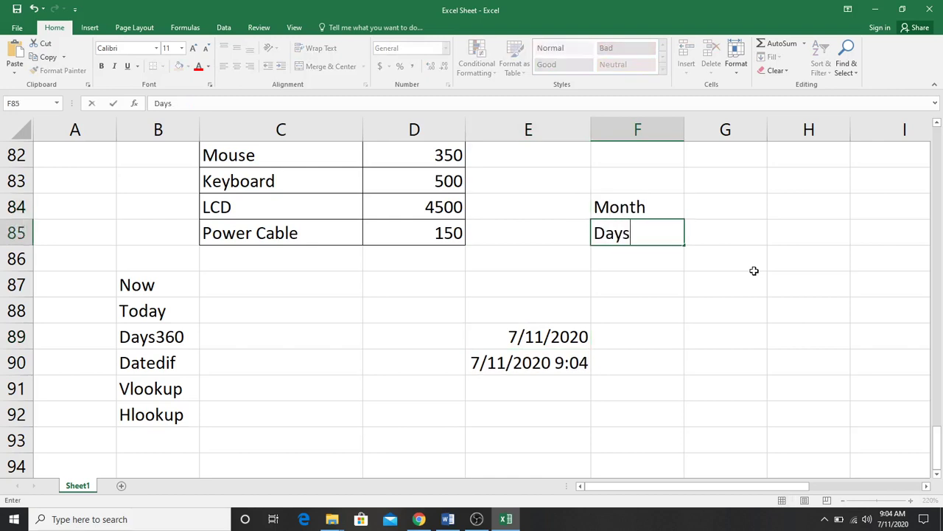
{"action": "key", "text": "Return"}
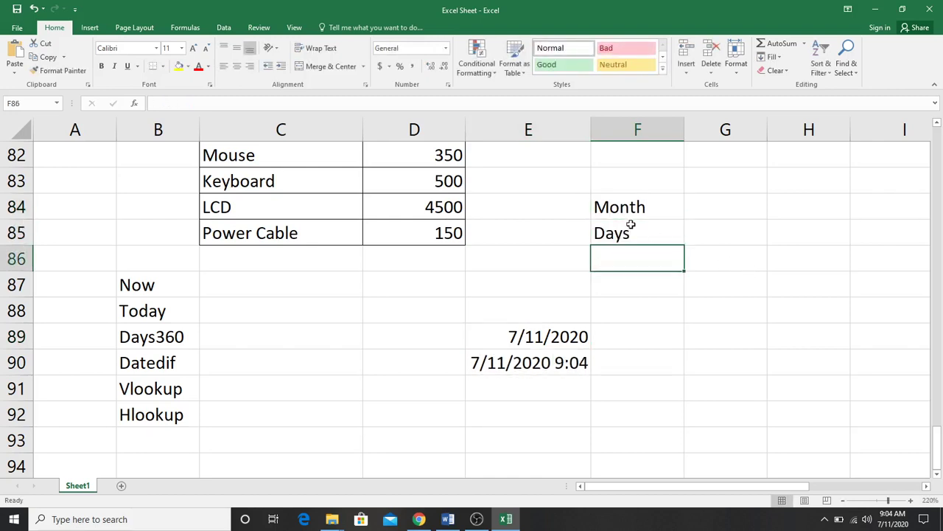
Extract the month from the date in E89 with a MONTH formula in cell G87.
{"action": "left_click", "coordinate": [491, 334]}
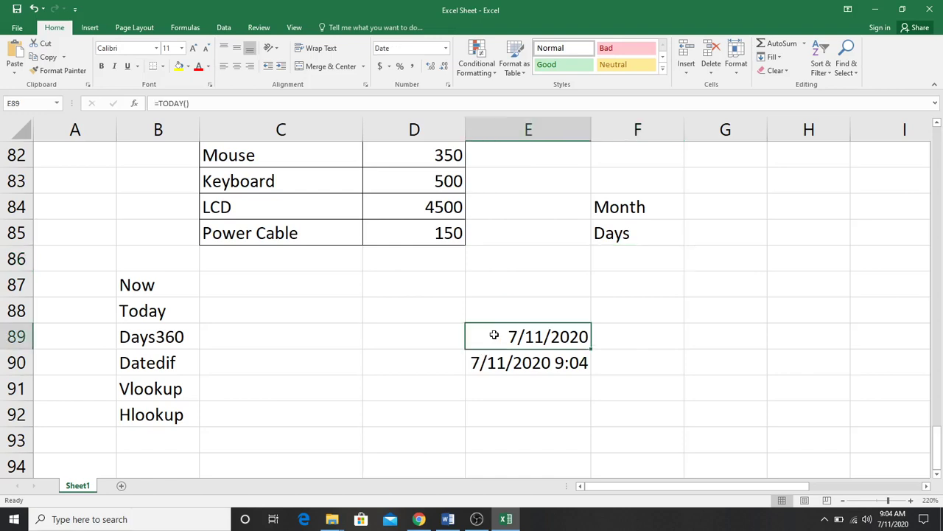
{"action": "left_click", "coordinate": [702, 283]}
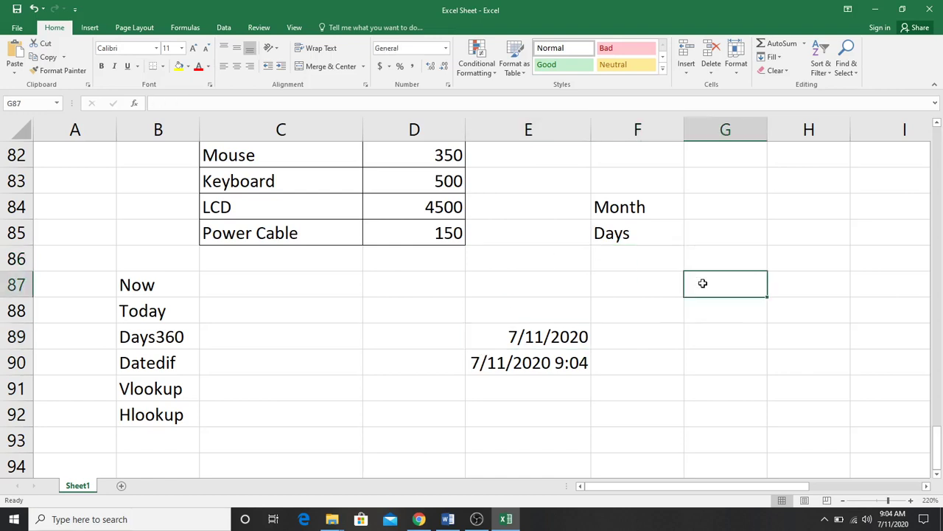
{"action": "type", "text": "=mon"}
{"action": "key", "text": "Tab"}
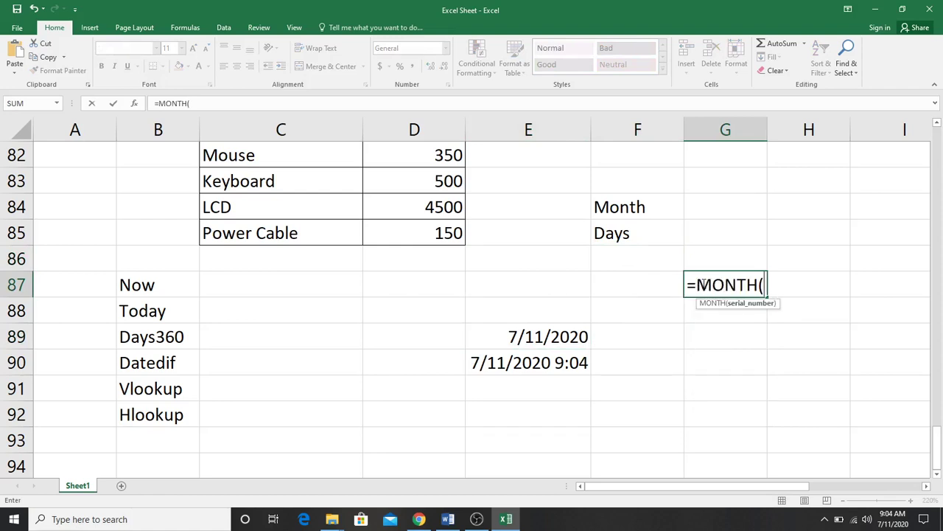
{"action": "left_click", "coordinate": [560, 336]}
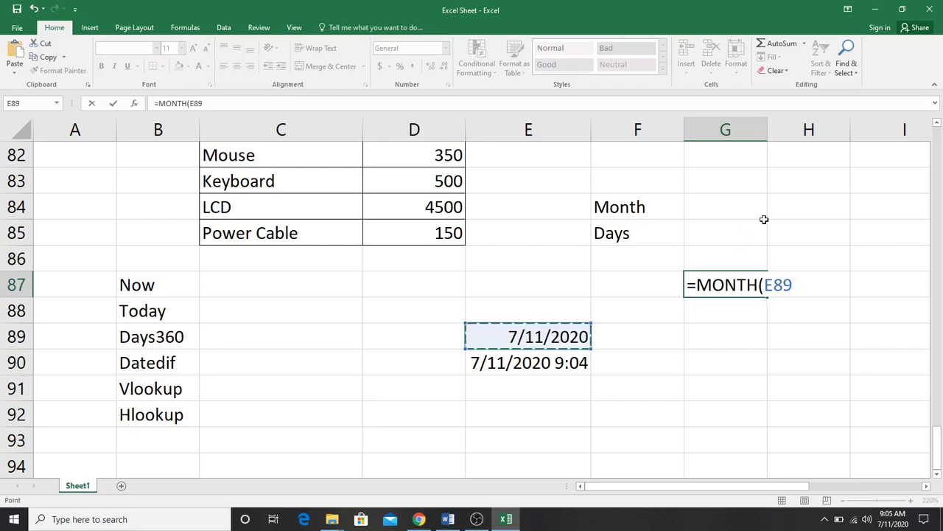
{"action": "key", "text": "Return"}
{"action": "left_click", "coordinate": [737, 276]}
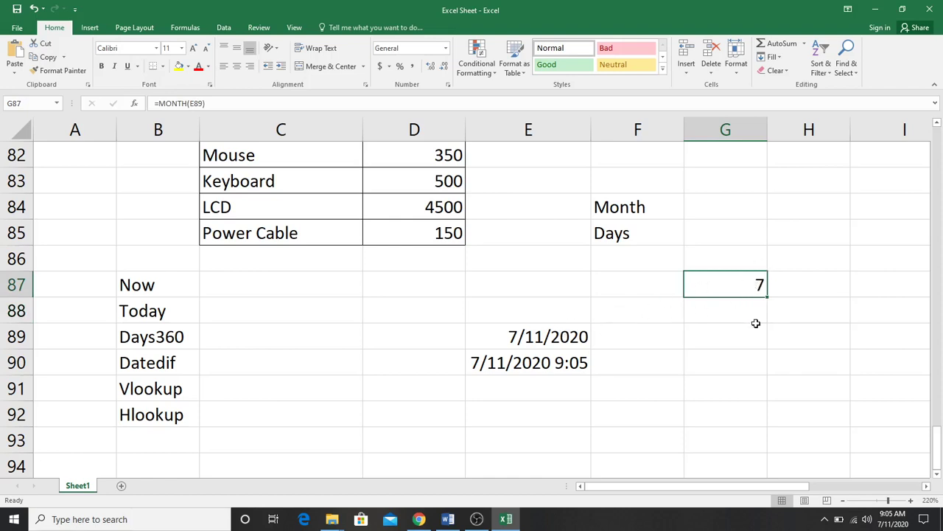
Extract the day from the date in E89 with a DAY formula in cell G88.
{"action": "left_click", "coordinate": [736, 311]}
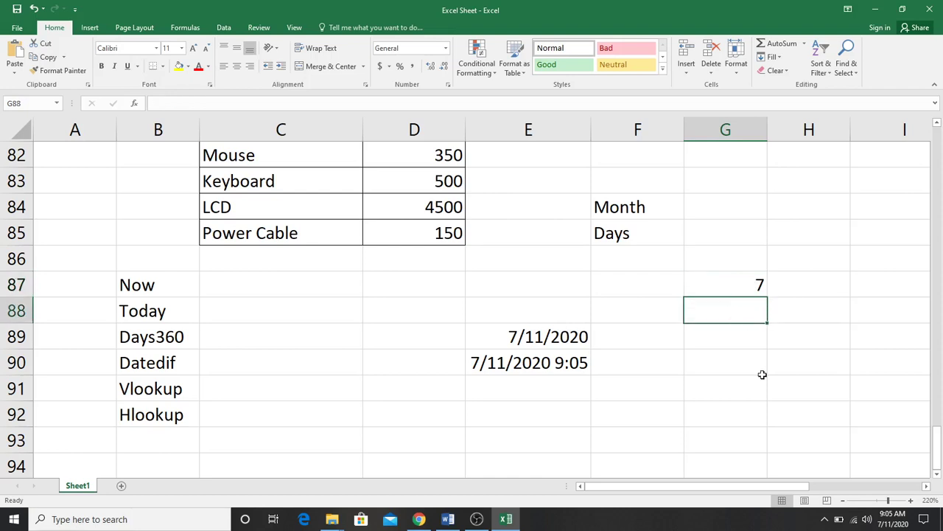
{"action": "type", "text": "=day"}
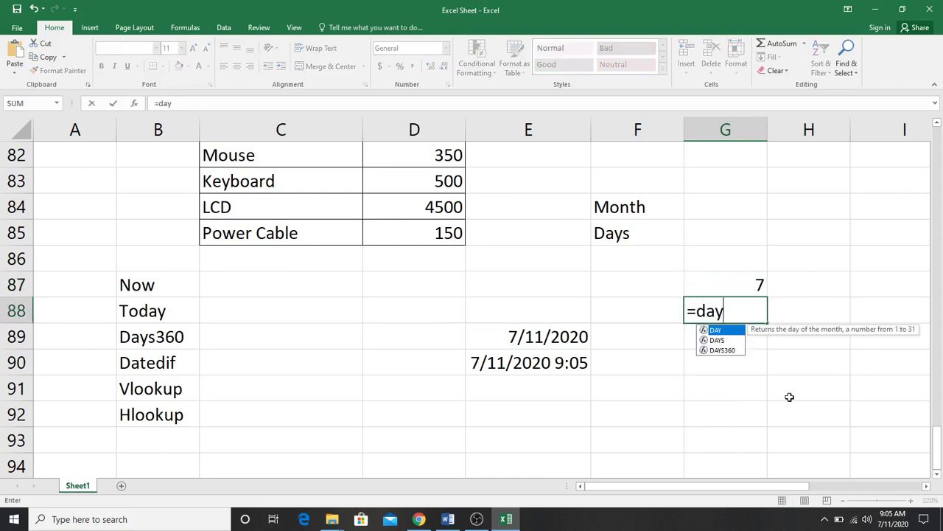
{"action": "key", "text": "Tab"}
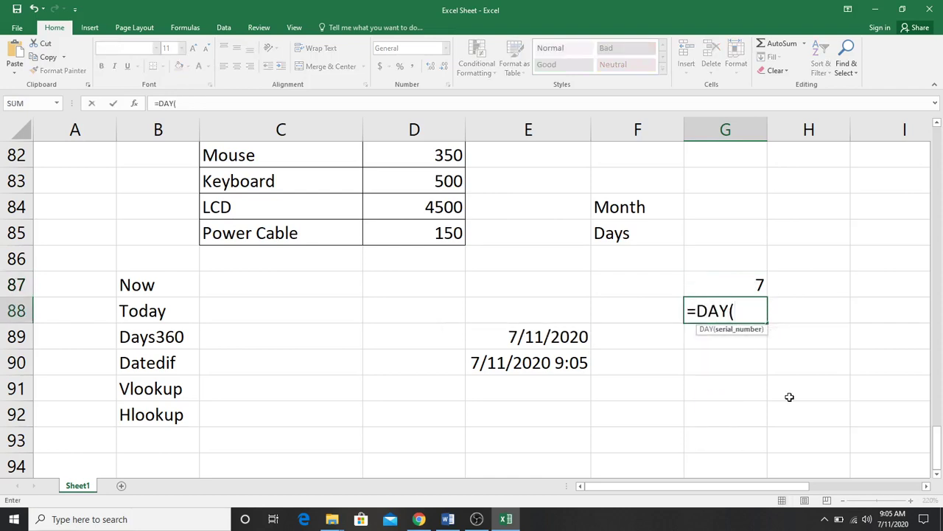
{"action": "left_click", "coordinate": [560, 347]}
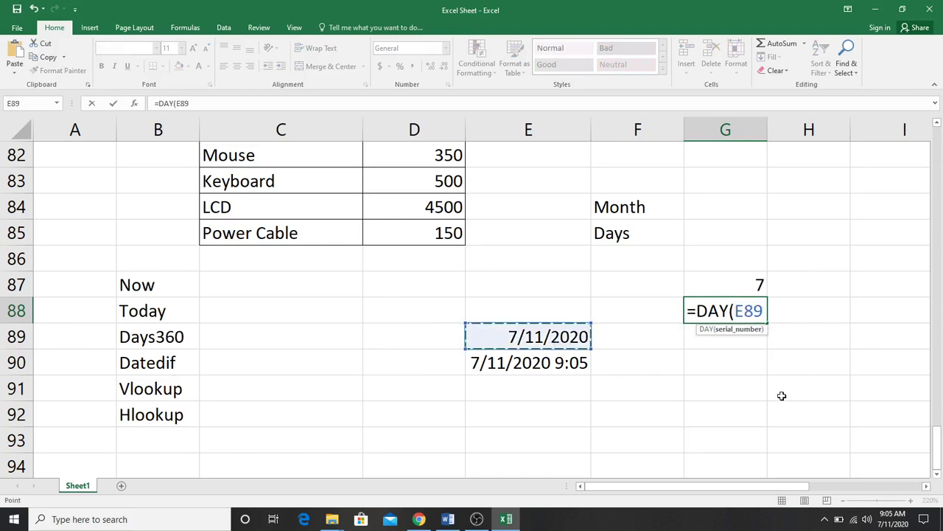
{"action": "key", "text": "Return"}
{"action": "left_click", "coordinate": [764, 308]}
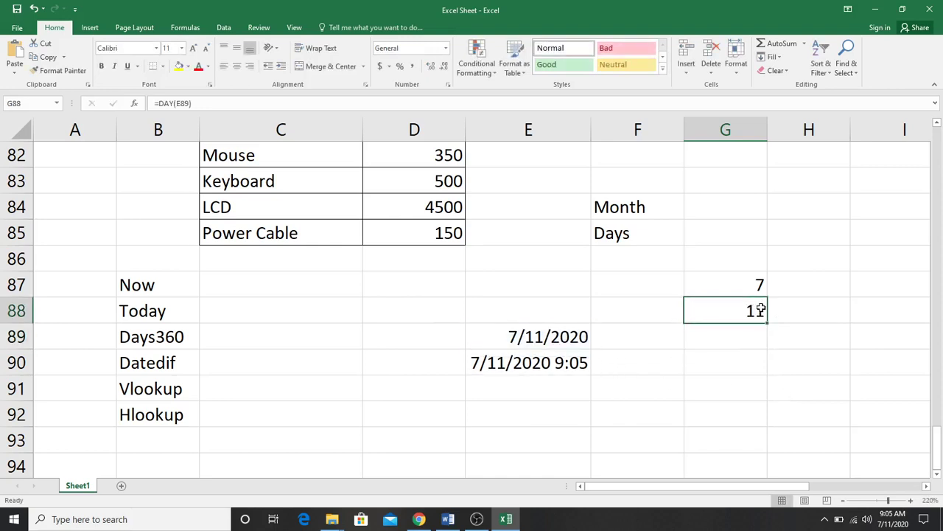
Change the label in cell F85 to "Day".
{"action": "double_click", "coordinate": [663, 229]}
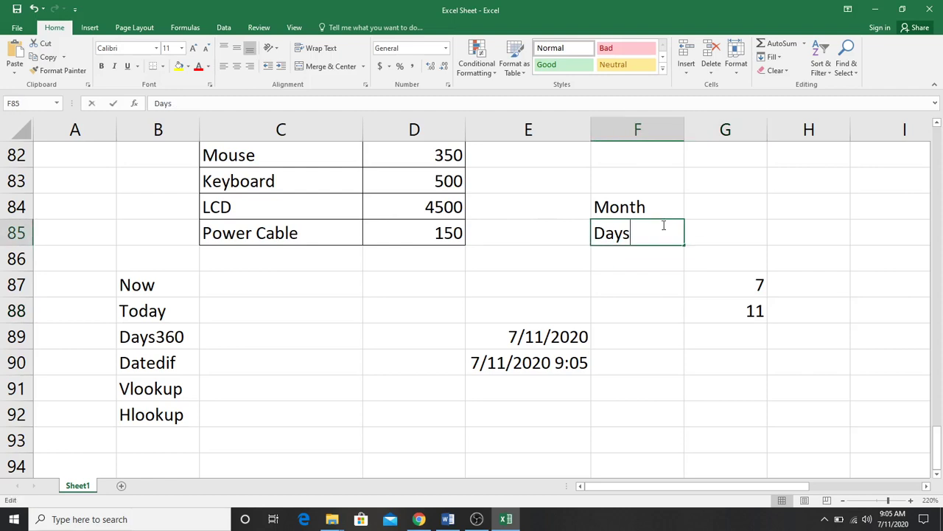
{"action": "key", "text": "BackSpace"}
{"action": "key", "text": "Return"}
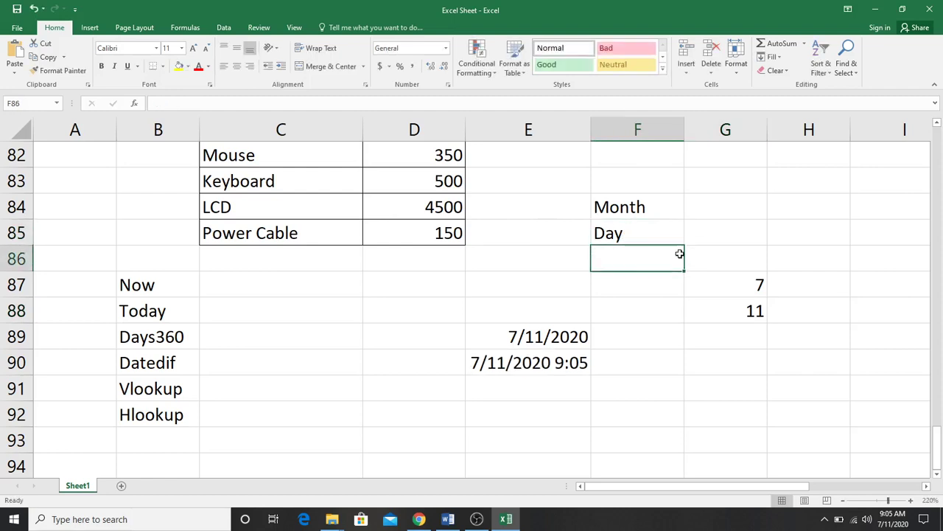
Clear the NOW formula from cell E90.
{"action": "left_click", "coordinate": [748, 311]}
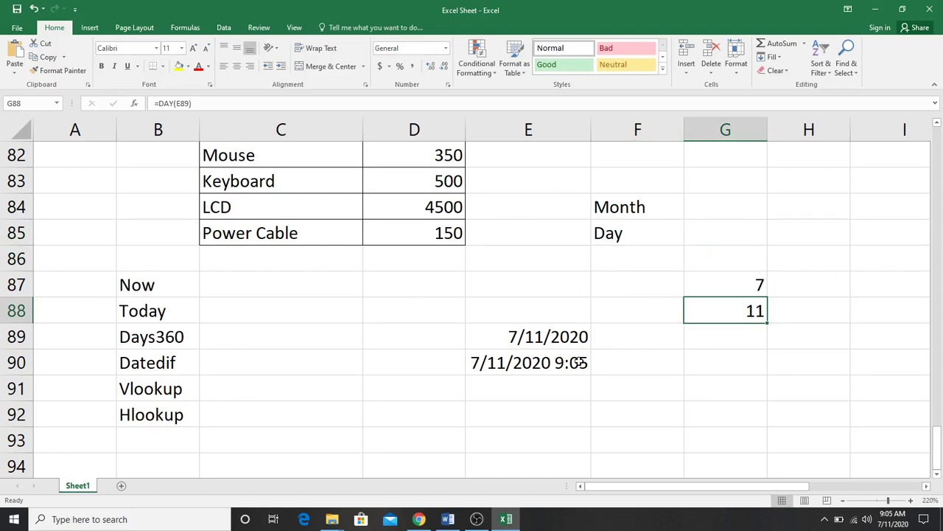
{"action": "left_click", "coordinate": [580, 361]}
{"action": "key", "text": "Delete"}
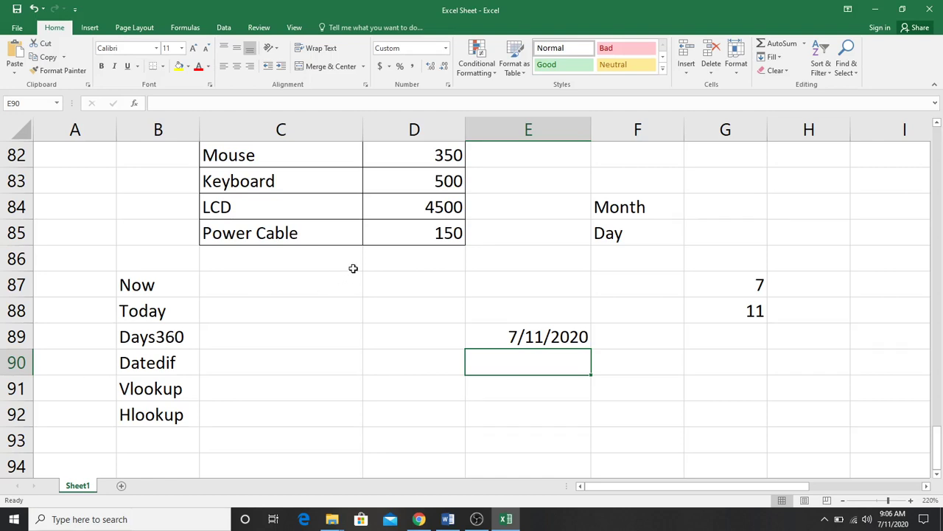
{"action": "scroll", "coordinate": [477, 297], "scroll_direction": "down", "scroll_amount": 2}
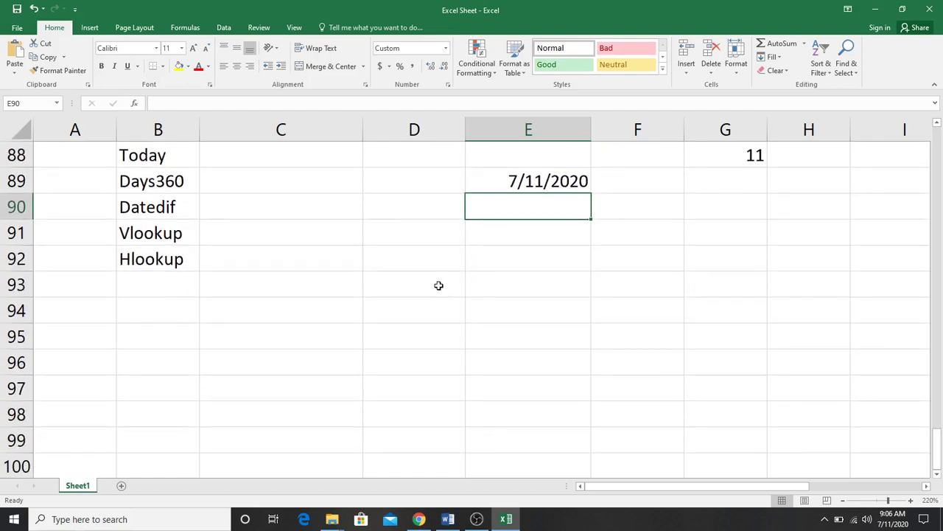
{"action": "scroll", "coordinate": [443, 281], "scroll_direction": "down", "scroll_amount": 1}
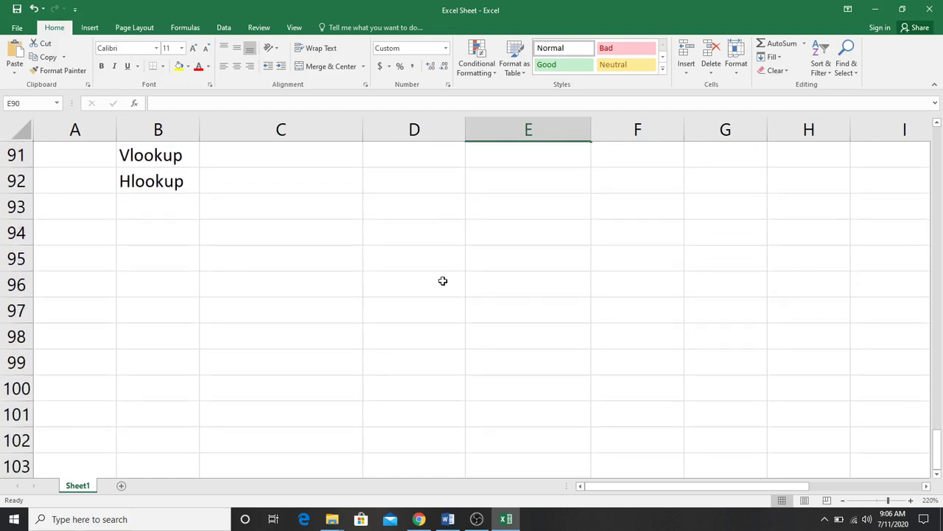
Enter the table headers "Name", "Check in", "Check out" and "Days" in cells C95 to F95.
{"action": "left_click", "coordinate": [285, 267]}
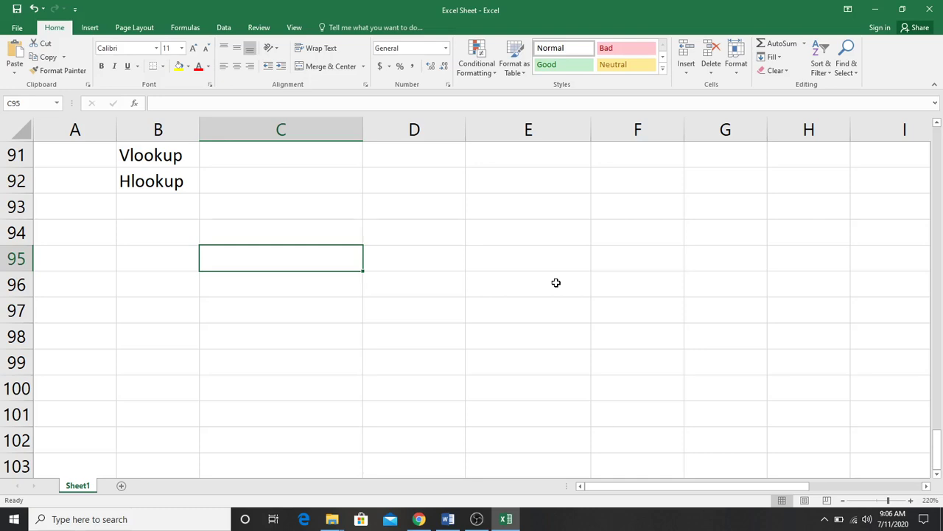
{"action": "type", "text": "Name"}
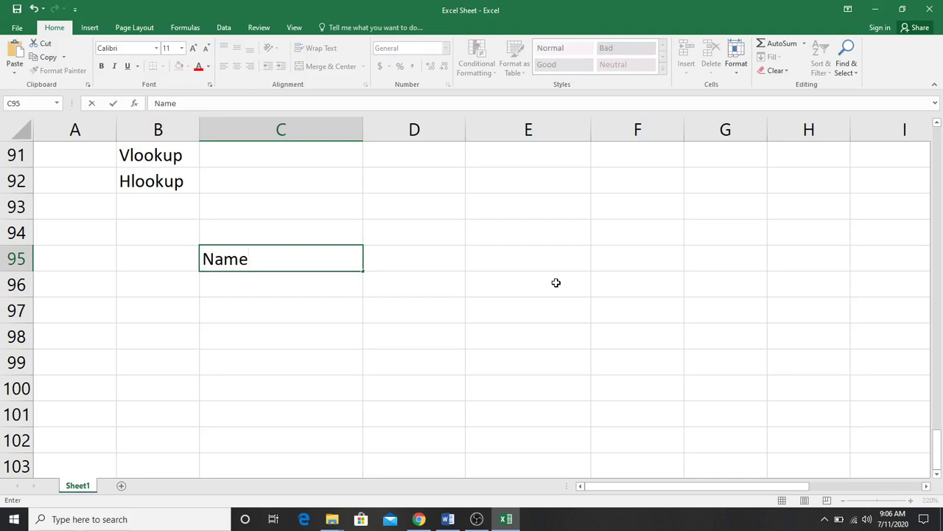
{"action": "key", "text": "Tab"}
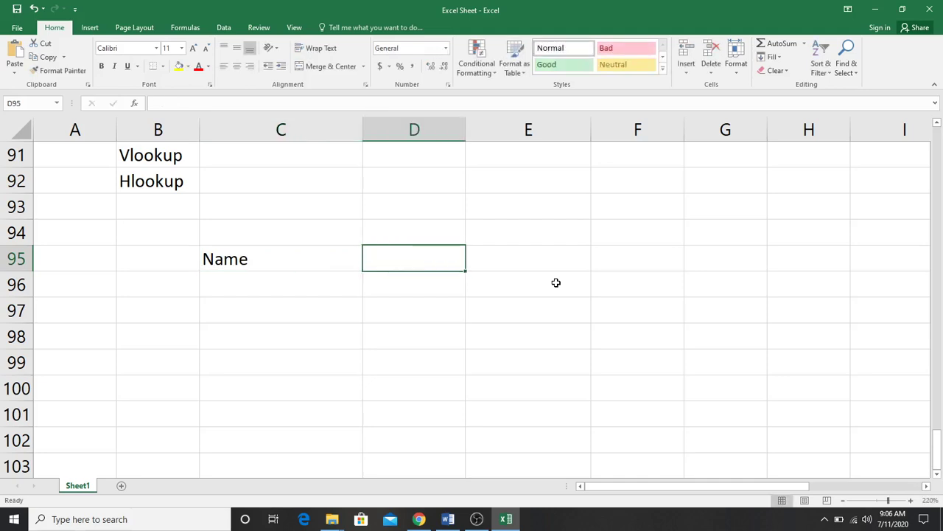
{"action": "type", "text": "Check in"}
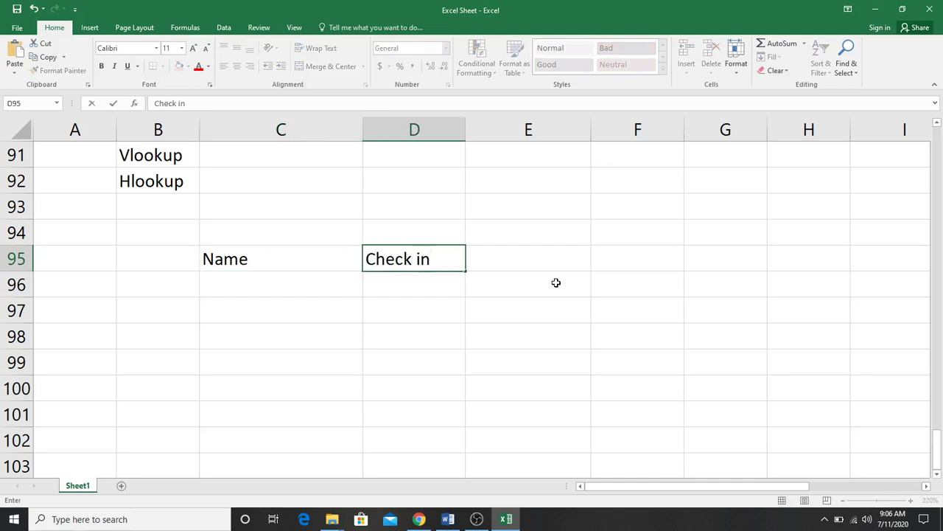
{"action": "key", "text": "Tab"}
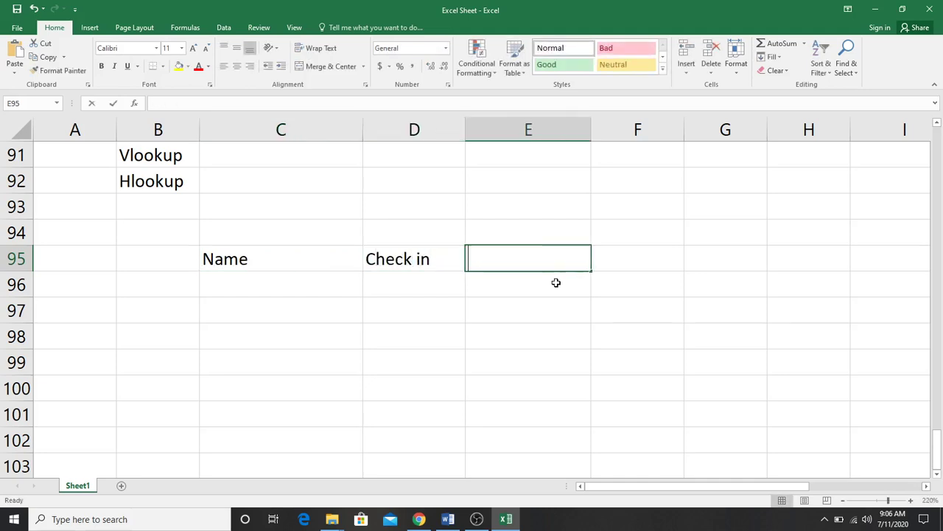
{"action": "type", "text": "Check out"}
{"action": "key", "text": "Tab"}
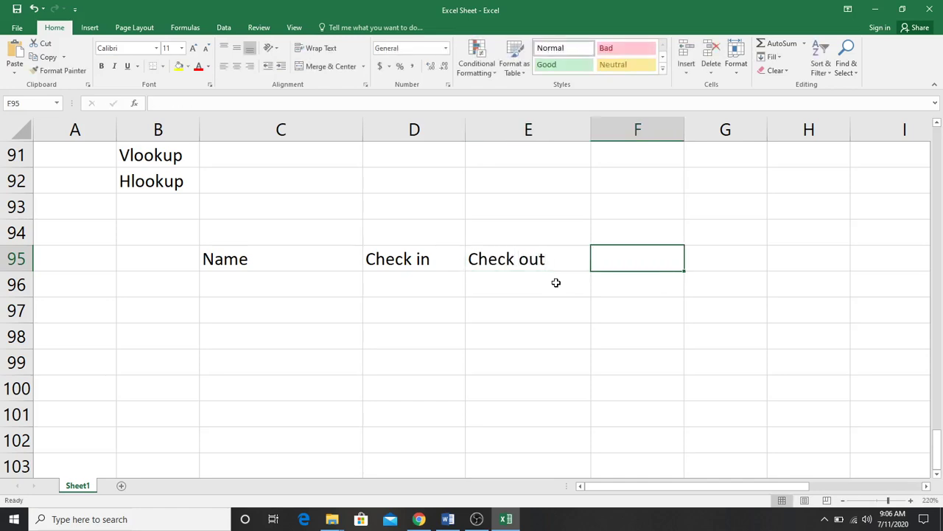
{"action": "type", "text": "Days"}
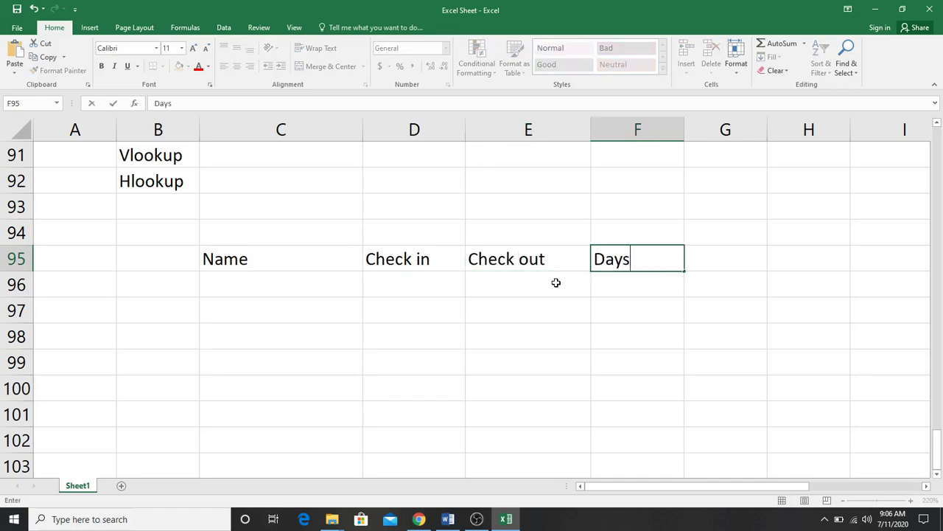
{"action": "key", "text": "Return"}
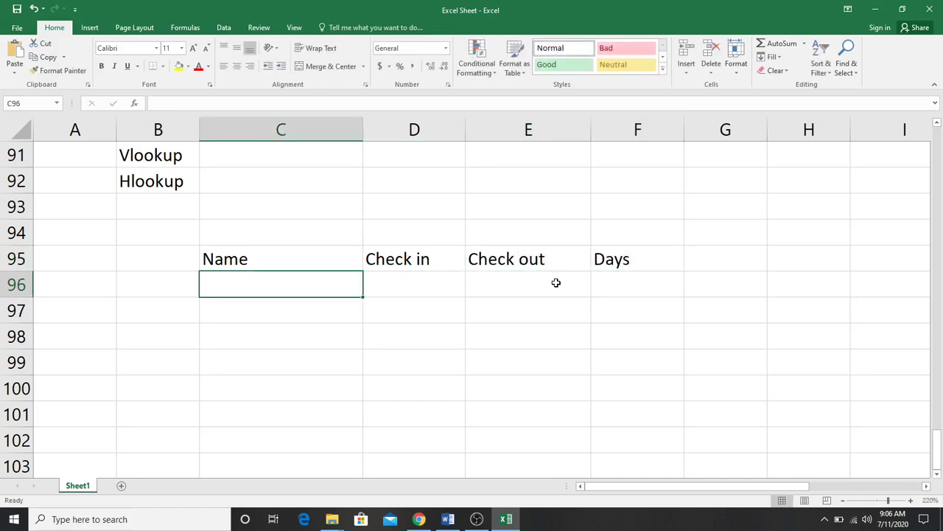
Apply all borders to the range C95:F100, covering the header row and five rows below it.
{"action": "left_click", "coordinate": [424, 277]}
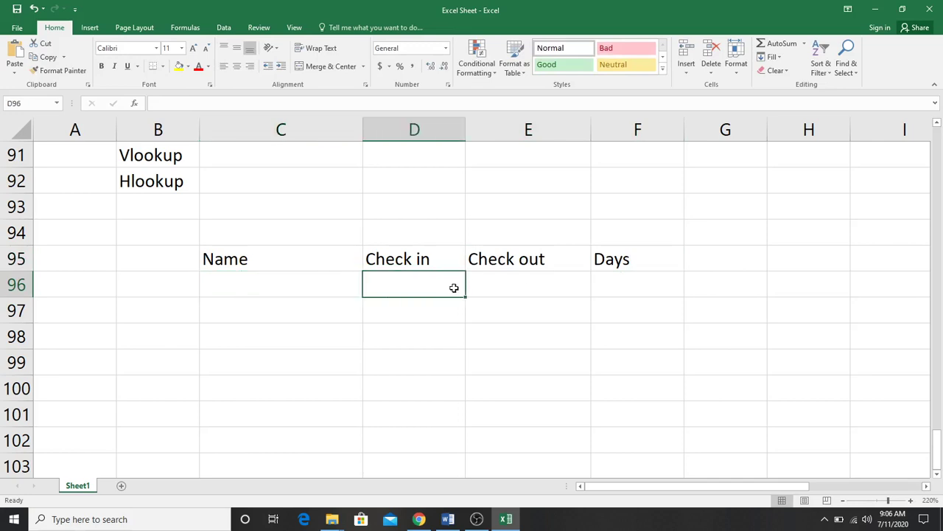
{"action": "left_click", "coordinate": [498, 286]}
{"action": "left_click", "coordinate": [602, 281]}
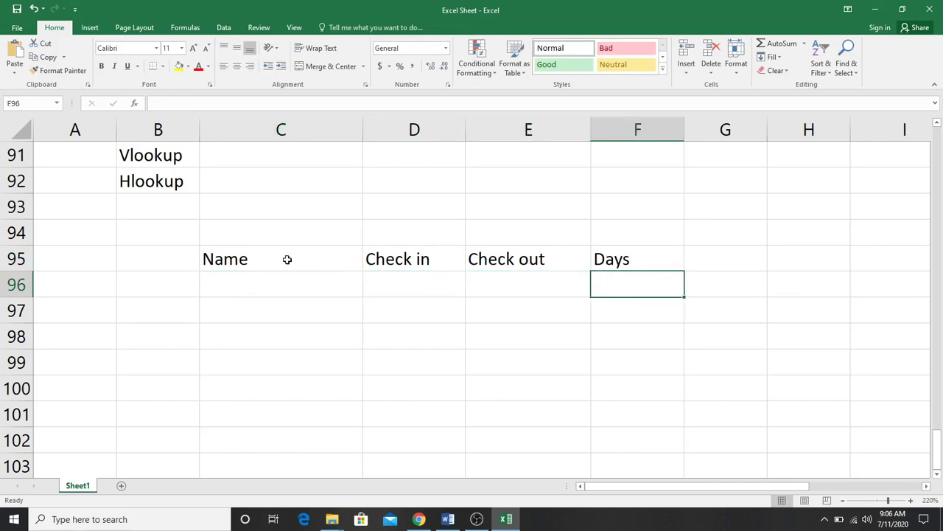
{"action": "left_click_drag", "start_coordinate": [287, 259], "coordinate": [618, 375]}
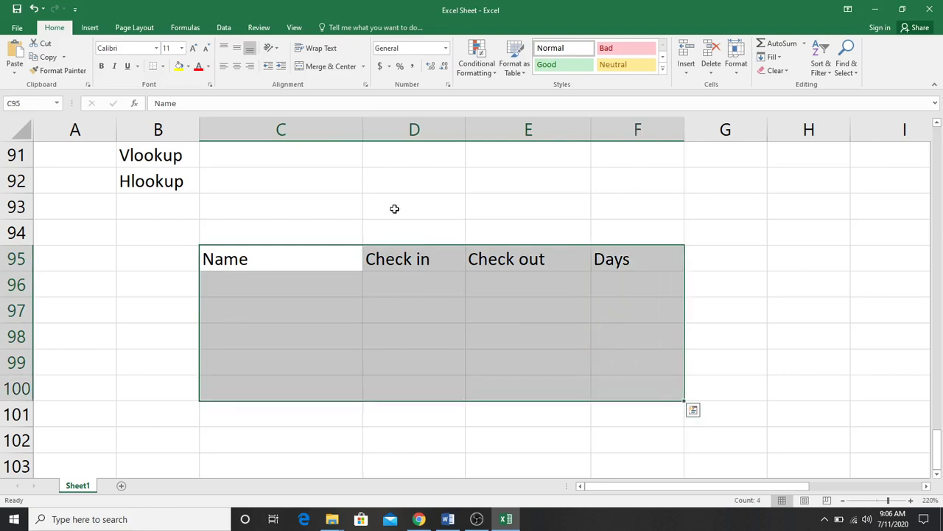
{"action": "left_click", "coordinate": [162, 65]}
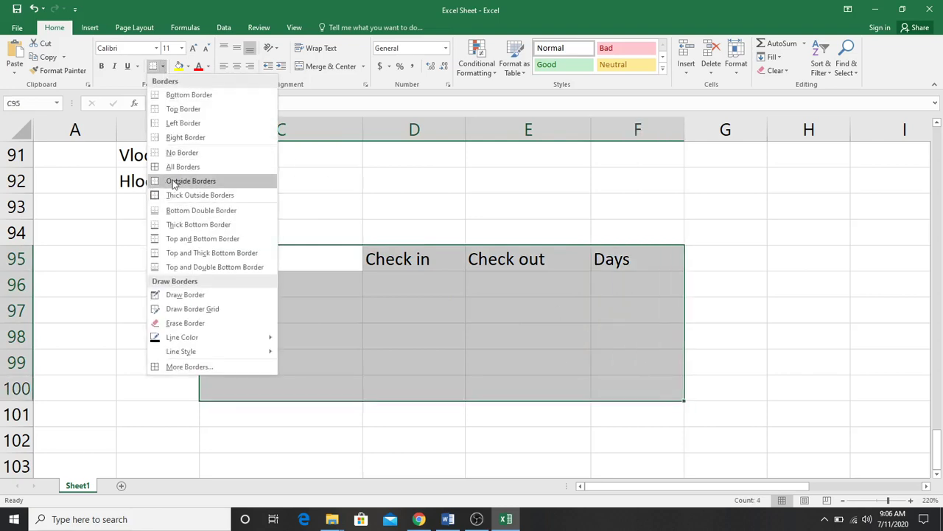
{"action": "left_click", "coordinate": [182, 167]}
{"action": "left_click", "coordinate": [295, 339]}
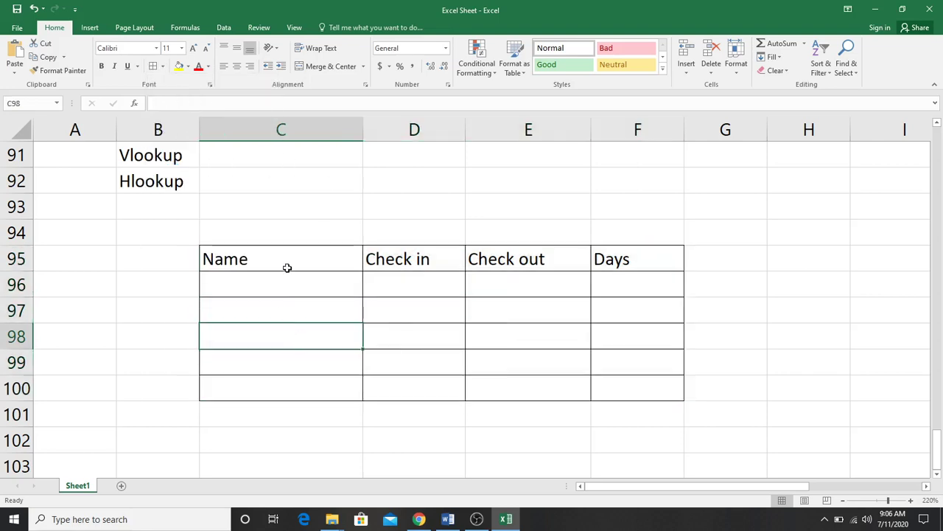
Copy the first five names from C60:C64 of the attendance table into the Name column starting at C96.
{"action": "scroll", "coordinate": [287, 267], "scroll_direction": "up", "scroll_amount": 12}
{"action": "left_click_drag", "start_coordinate": [287, 287], "coordinate": [271, 395]}
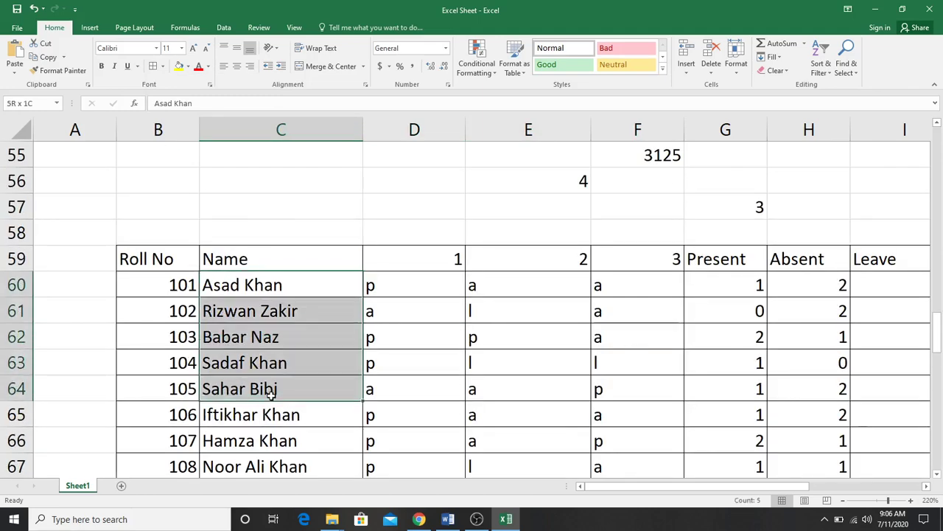
{"action": "key", "text": "ctrl+c"}
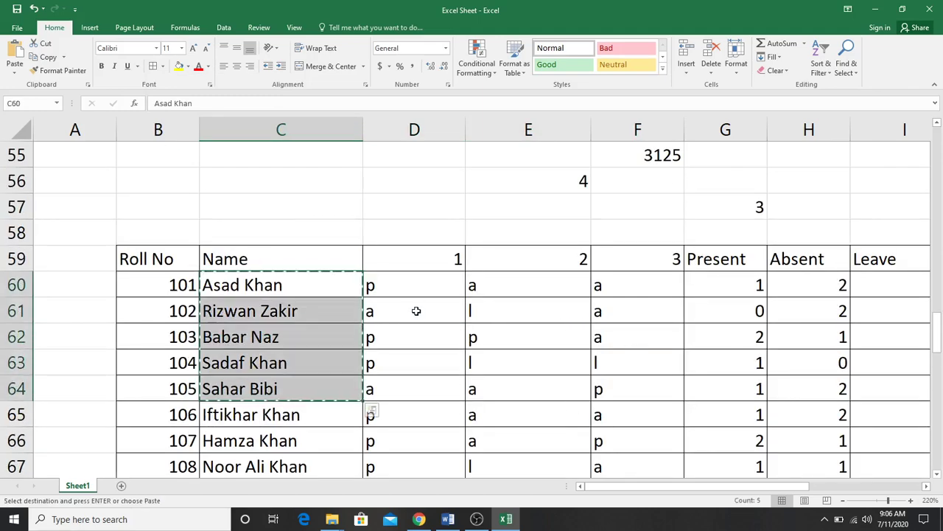
{"action": "scroll", "coordinate": [416, 311], "scroll_direction": "down", "scroll_amount": 13}
{"action": "left_click", "coordinate": [256, 209]}
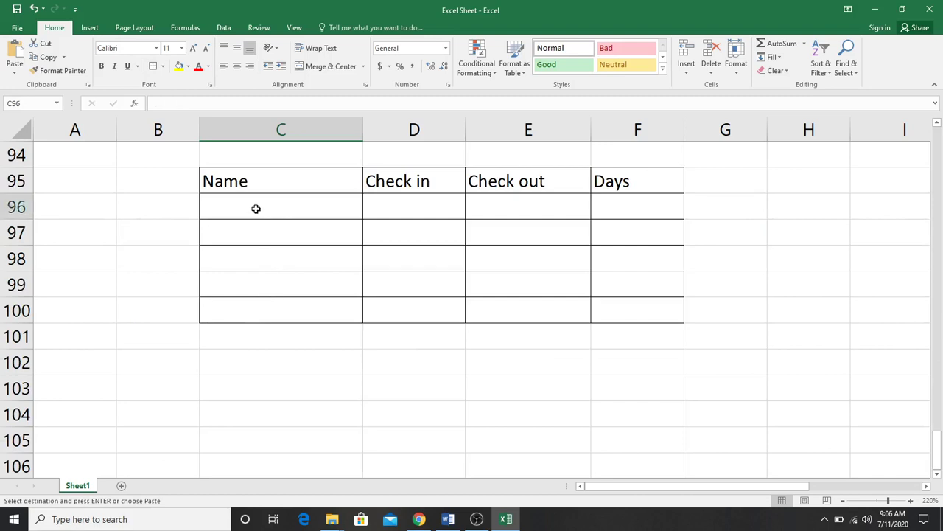
{"action": "key", "text": "ctrl+v"}
Enter the check-in date 7/11/2020 in D96 and the check-out date 7/19/2020 in E96.
{"action": "left_click", "coordinate": [407, 204]}
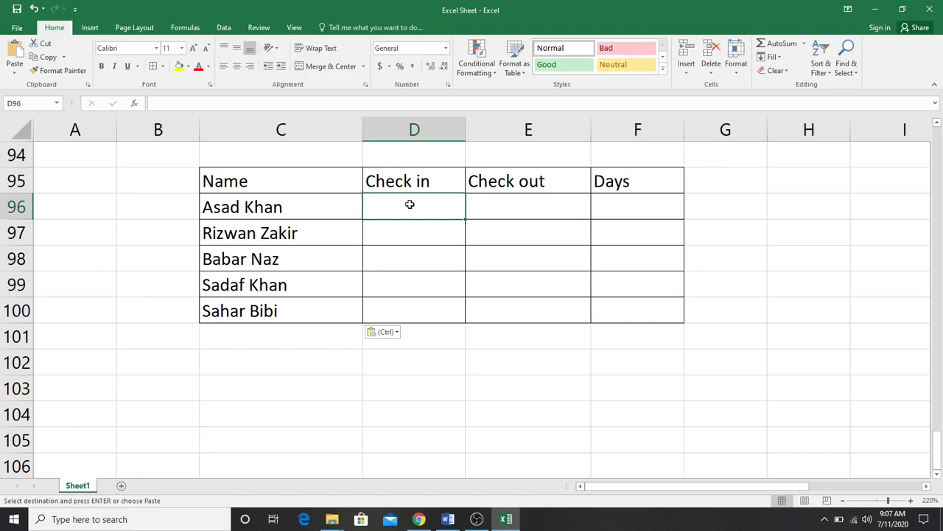
{"action": "type", "text": "7/"}
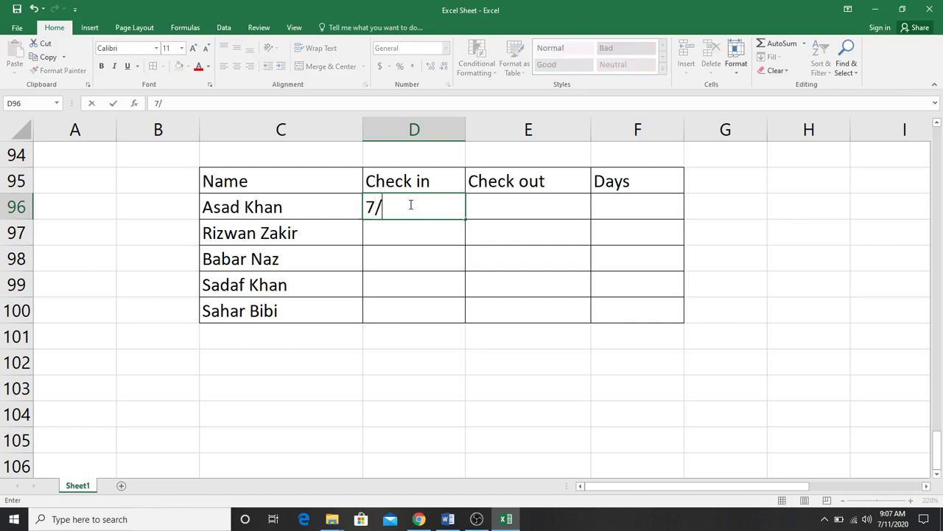
{"action": "type", "text": "11/2020"}
{"action": "key", "text": "ctrl+Return"}
{"action": "key", "text": "Tab"}
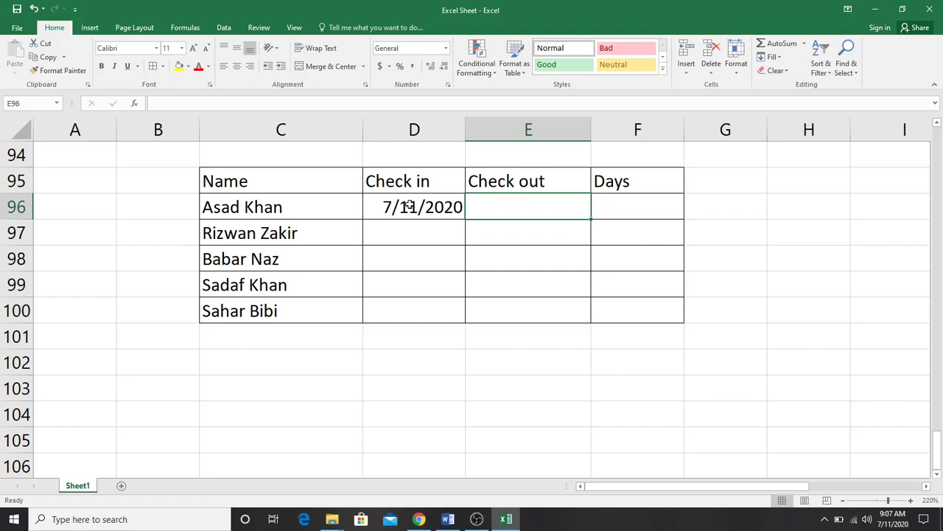
{"action": "type", "text": "7"}
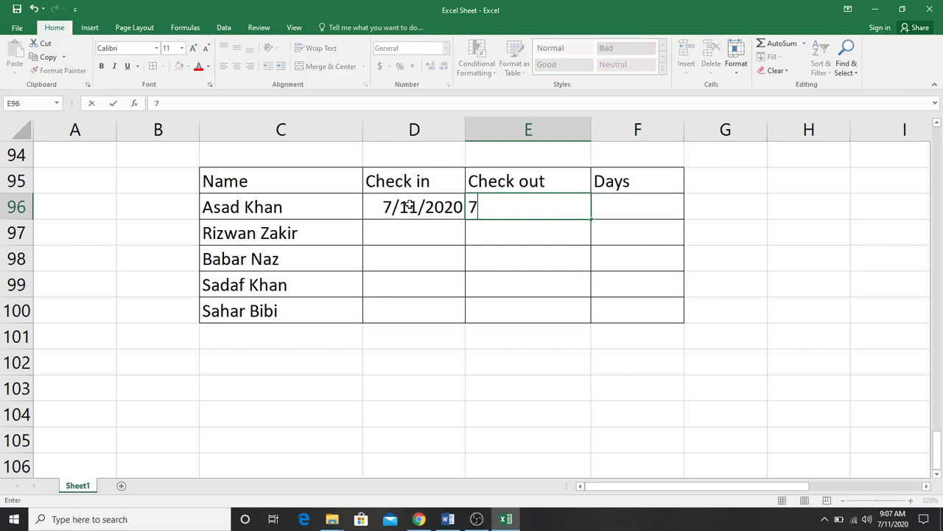
{"action": "type", "text": "/19/2020"}
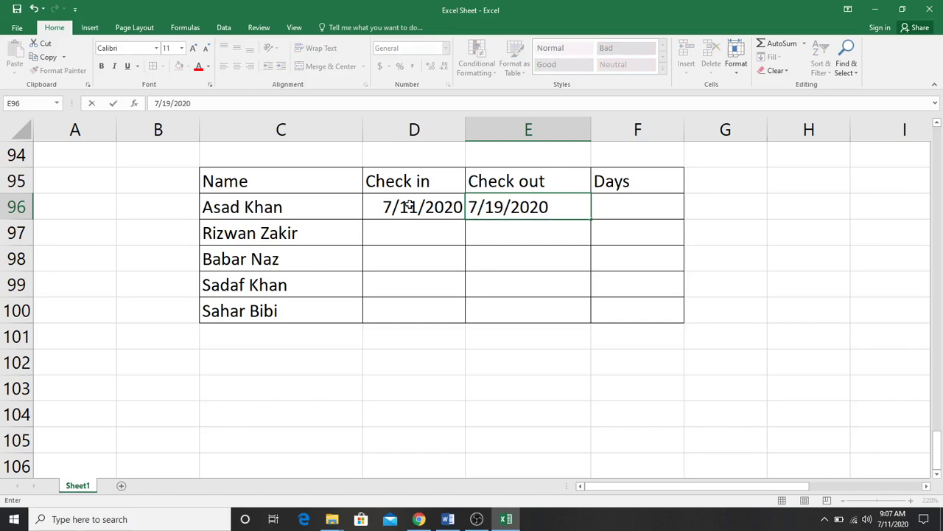
{"action": "key", "text": "Return"}
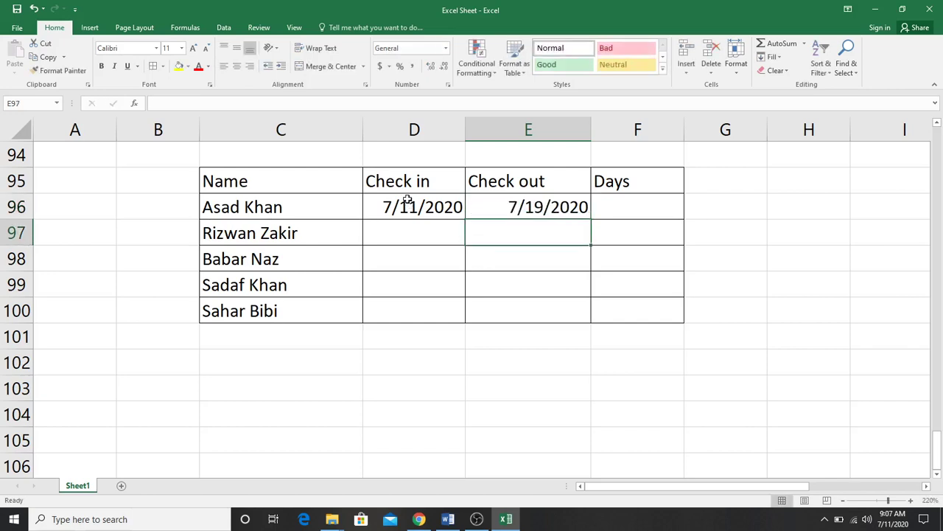
{"action": "left_click", "coordinate": [411, 236]}
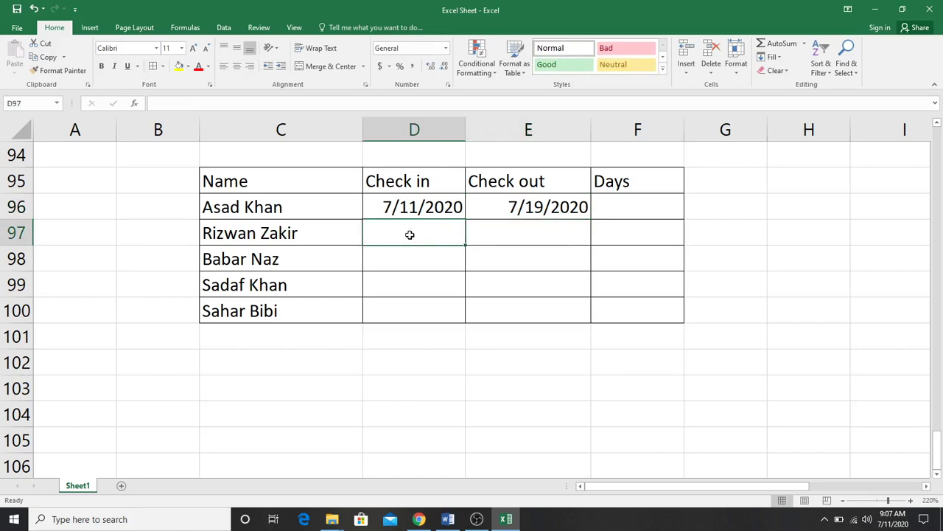
Calculate the days between check-in D96 and check-out E96 with a DAYS360 formula in cell F96.
{"action": "left_click", "coordinate": [605, 212]}
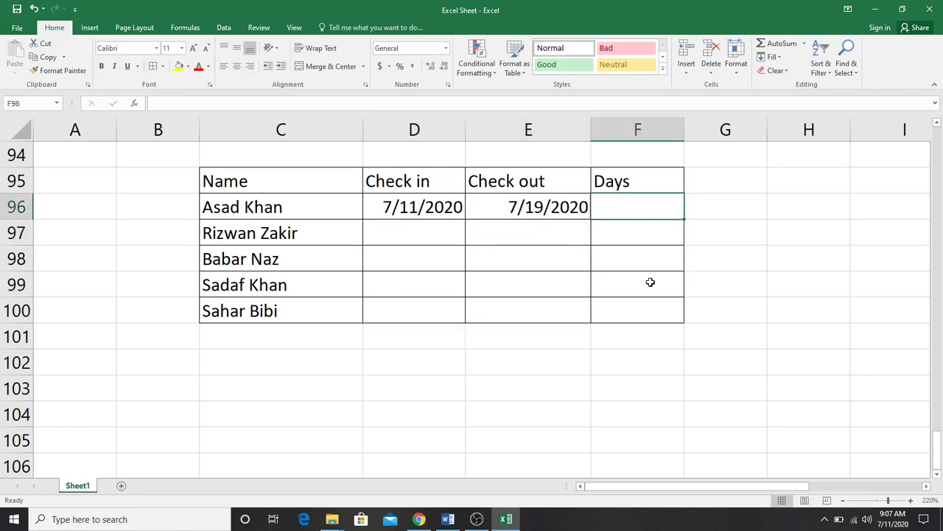
{"action": "type", "text": "="}
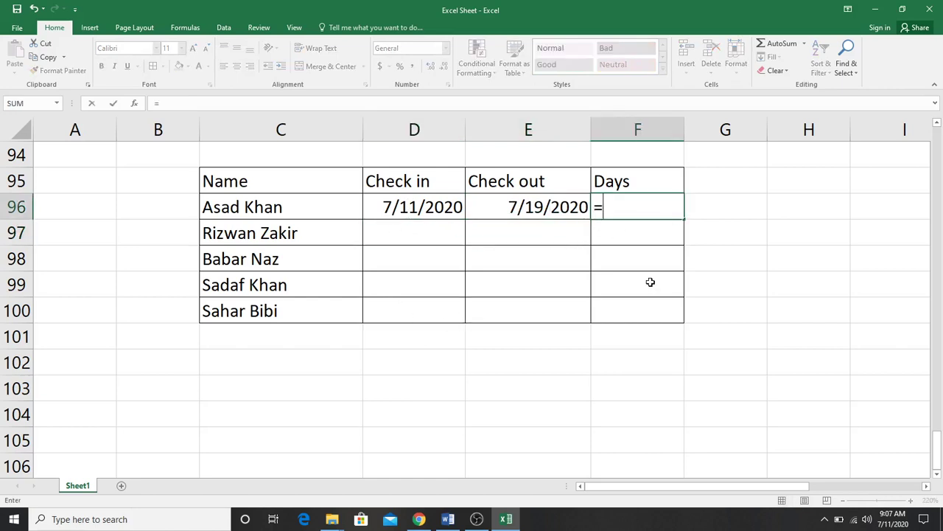
{"action": "type", "text": "dyas"}
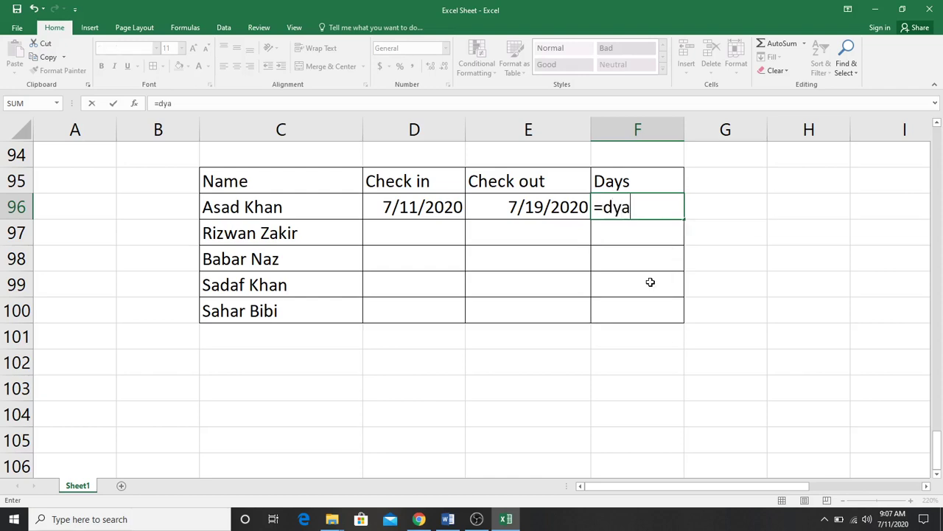
{"action": "key", "text": "BackSpace"}
{"action": "key", "text": "BackSpace"}
{"action": "key", "text": "BackSpace"}
{"action": "type", "text": "ays"}
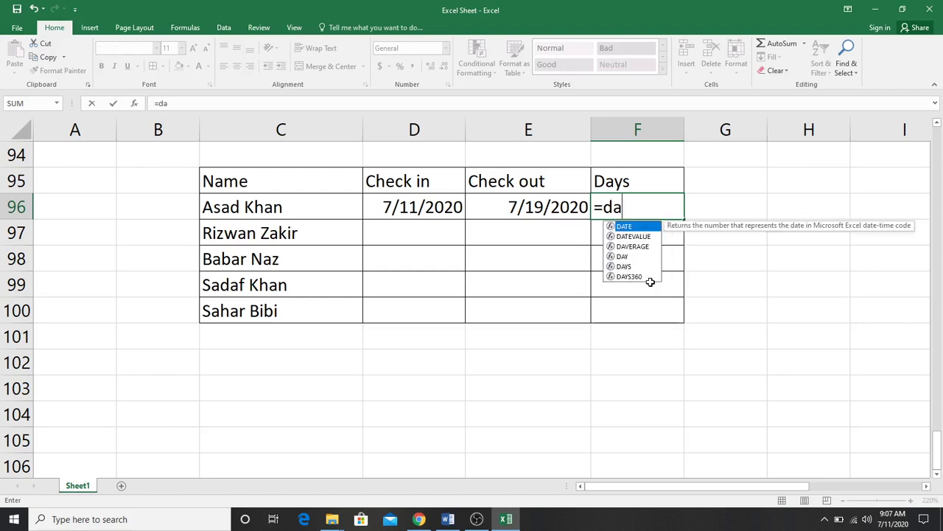
{"action": "key", "text": "Down"}
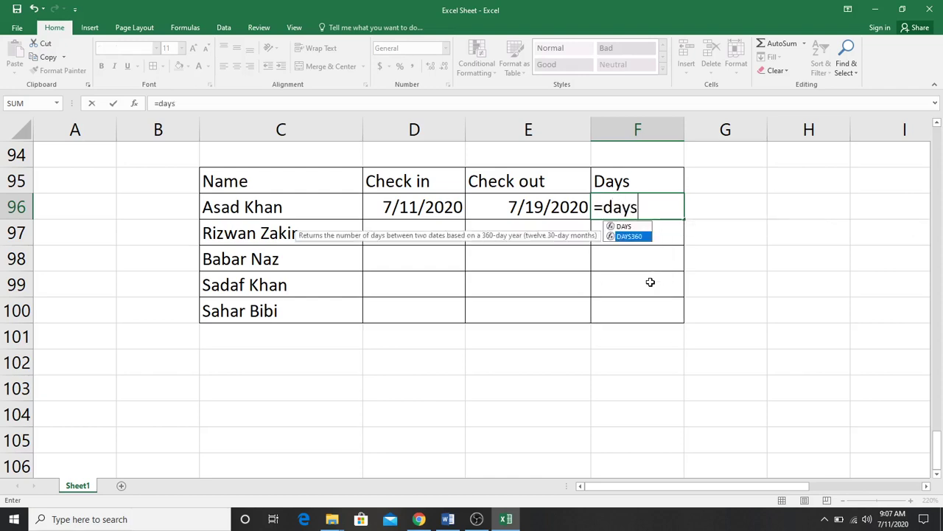
{"action": "key", "text": "Tab"}
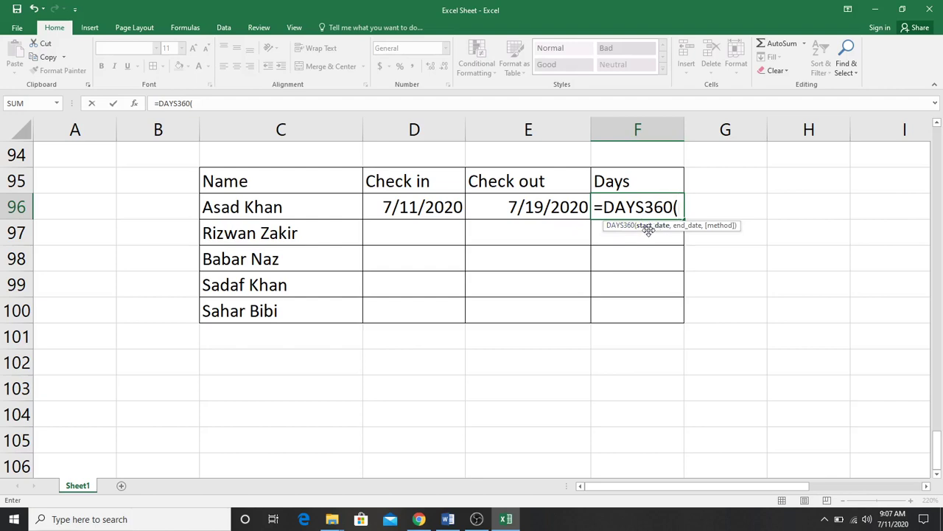
{"action": "left_click", "coordinate": [410, 207]}
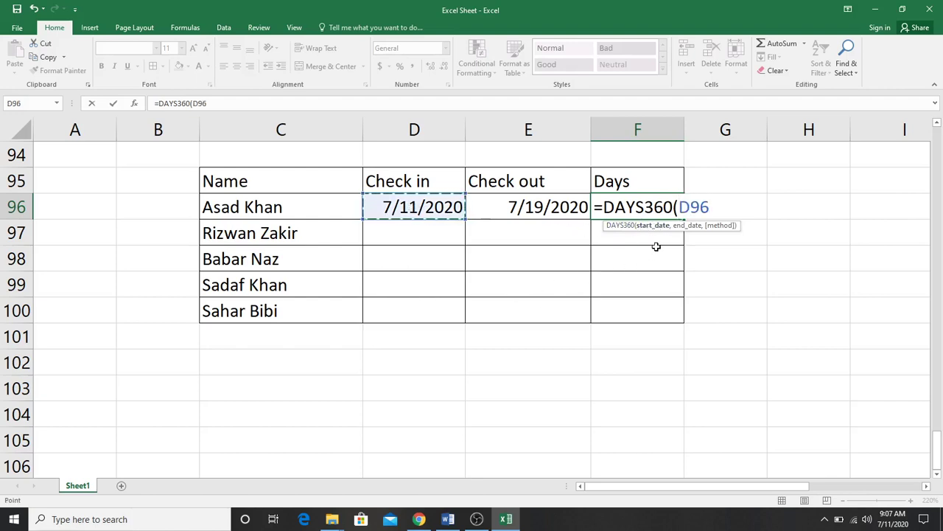
{"action": "type", "text": ","}
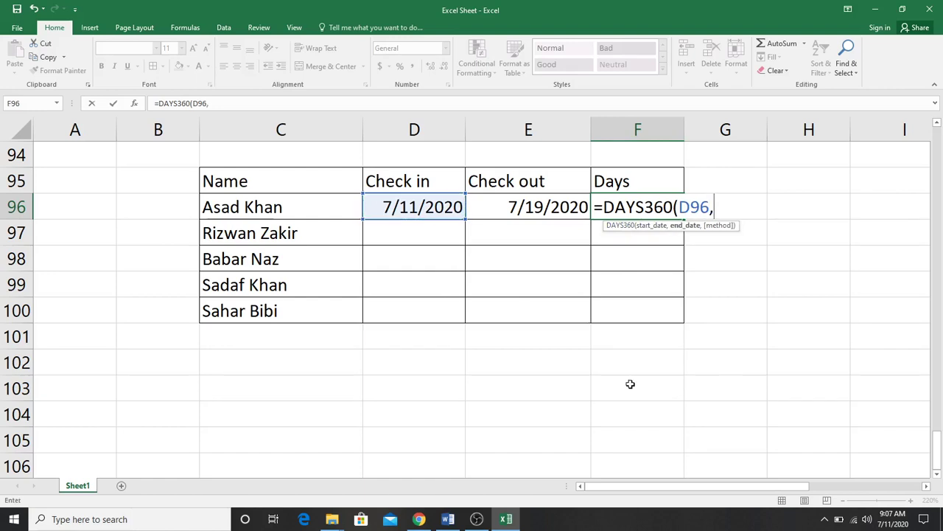
{"action": "left_click", "coordinate": [543, 207]}
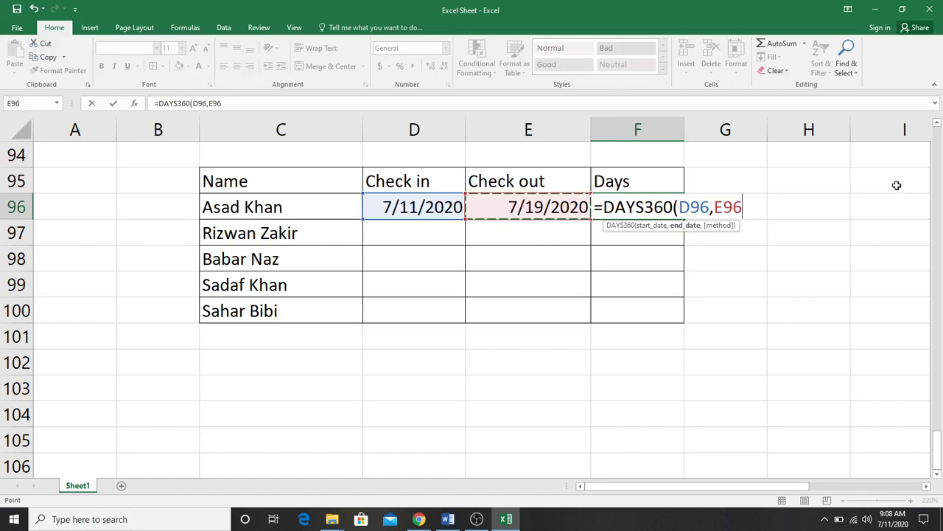
{"action": "key", "text": "Return"}
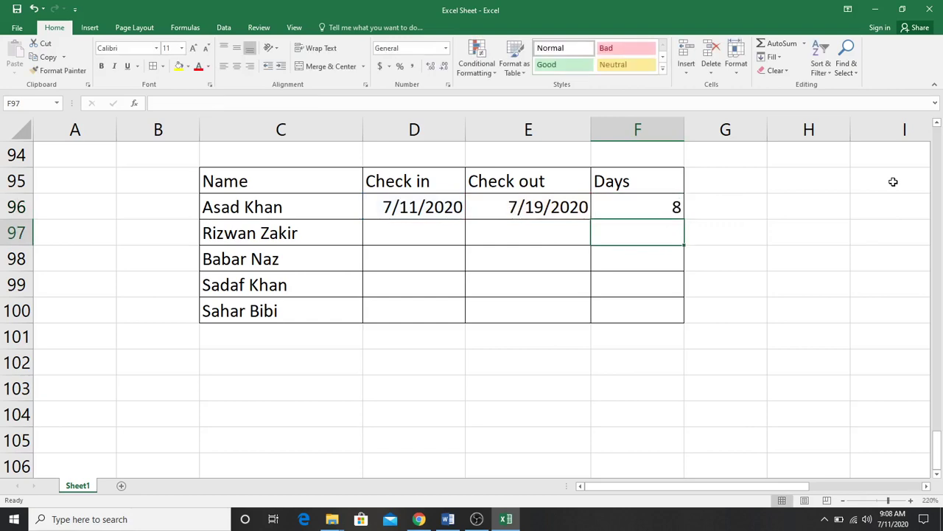
{"action": "left_click", "coordinate": [641, 206]}
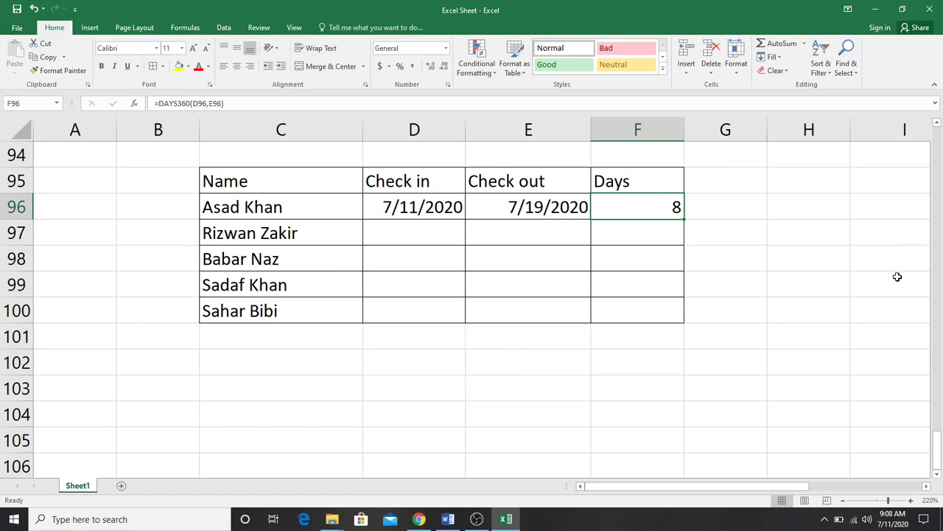
{"action": "scroll", "coordinate": [317, 358], "scroll_direction": "up", "scroll_amount": 3}
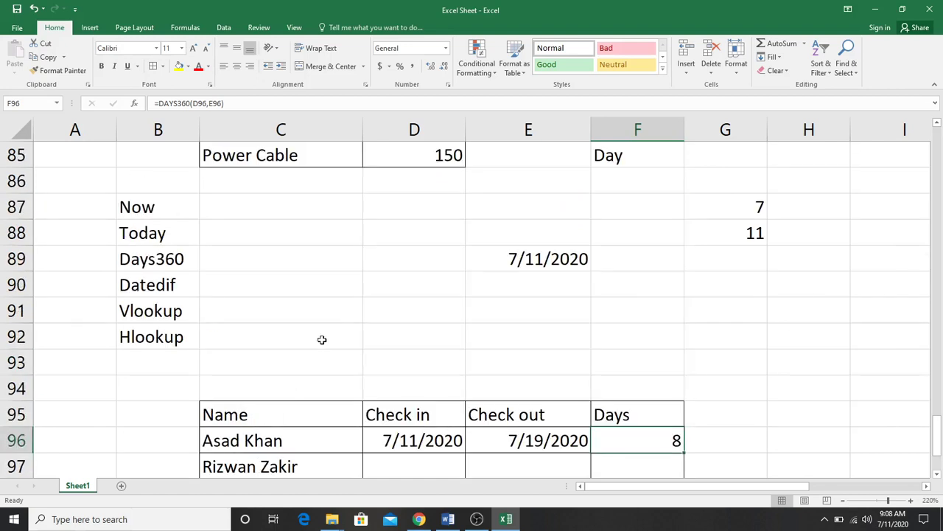
Enter a date of birth in cell C104, below the check-in table, for the Datedif example.
{"action": "left_click", "coordinate": [189, 285]}
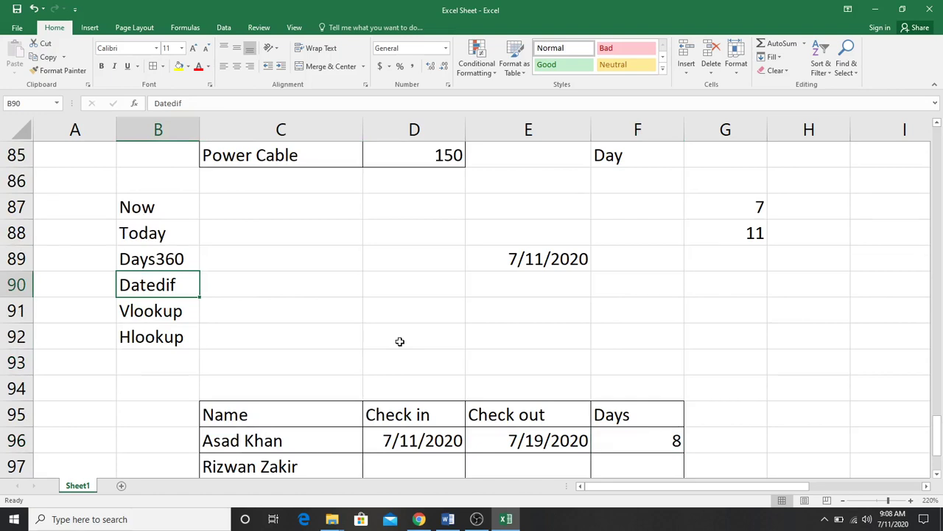
{"action": "scroll", "coordinate": [399, 341], "scroll_direction": "down", "scroll_amount": 1}
{"action": "scroll", "coordinate": [399, 342], "scroll_direction": "down", "scroll_amount": 3}
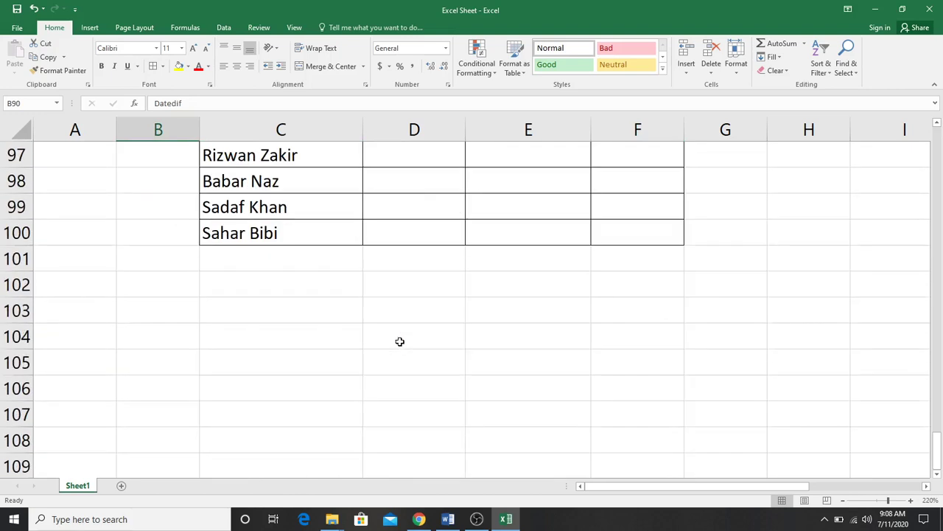
{"action": "scroll", "coordinate": [400, 341], "scroll_direction": "down", "scroll_amount": 1}
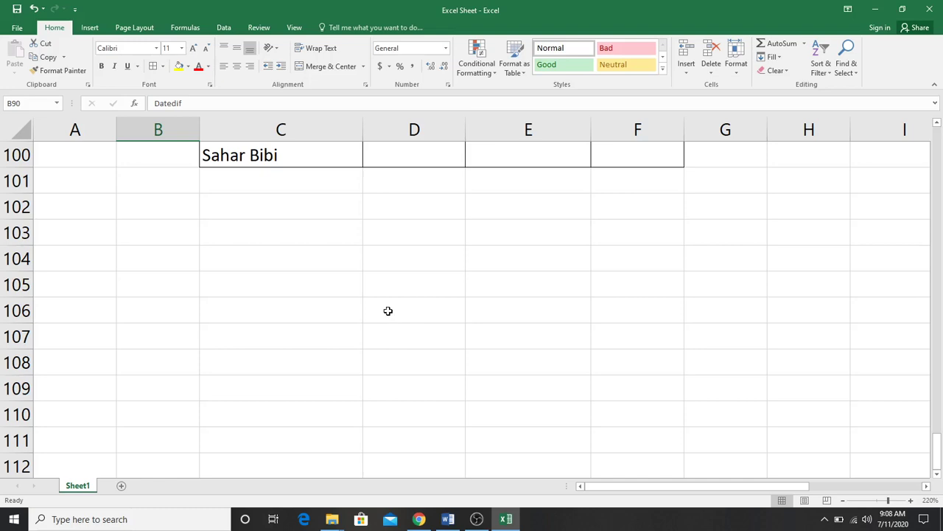
{"action": "left_click", "coordinate": [315, 255]}
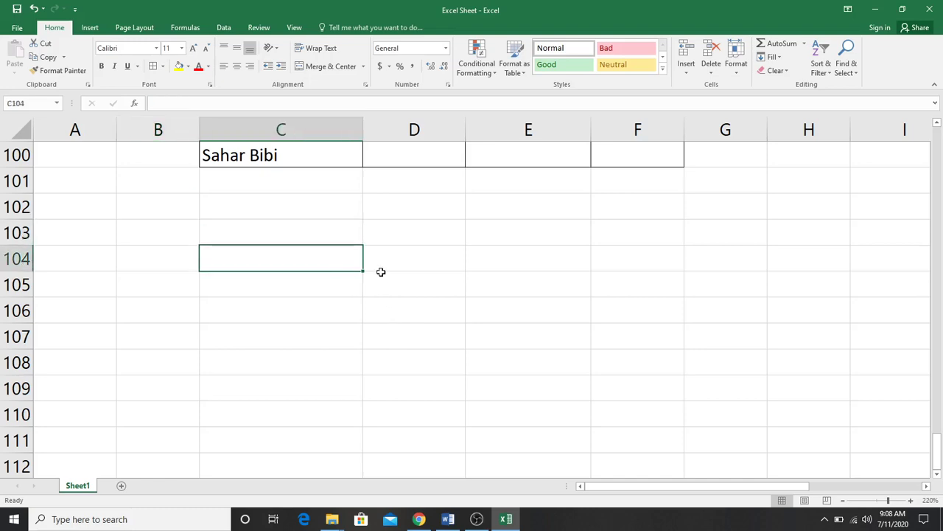
{"action": "type", "text": "5/"}
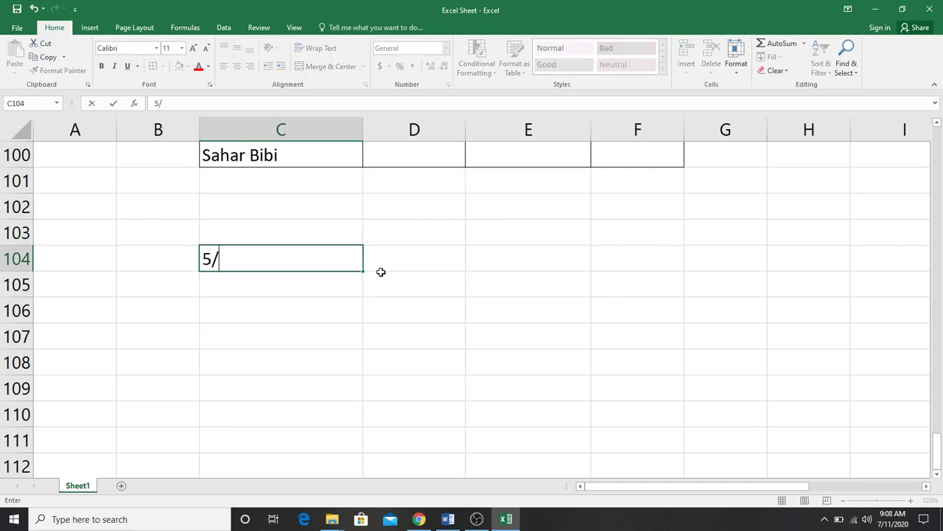
{"action": "type", "text": "7/1992"}
{"action": "key", "text": "Tab"}
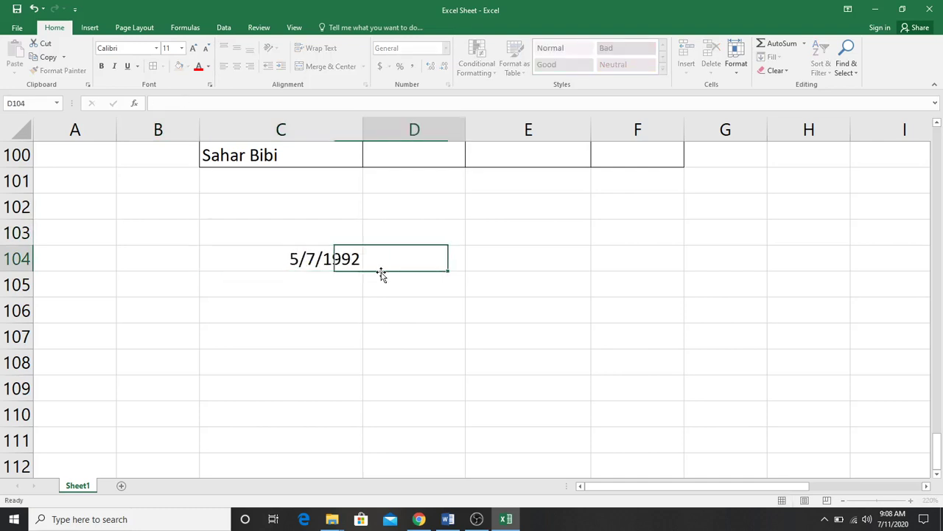
{"action": "left_click", "coordinate": [303, 262]}
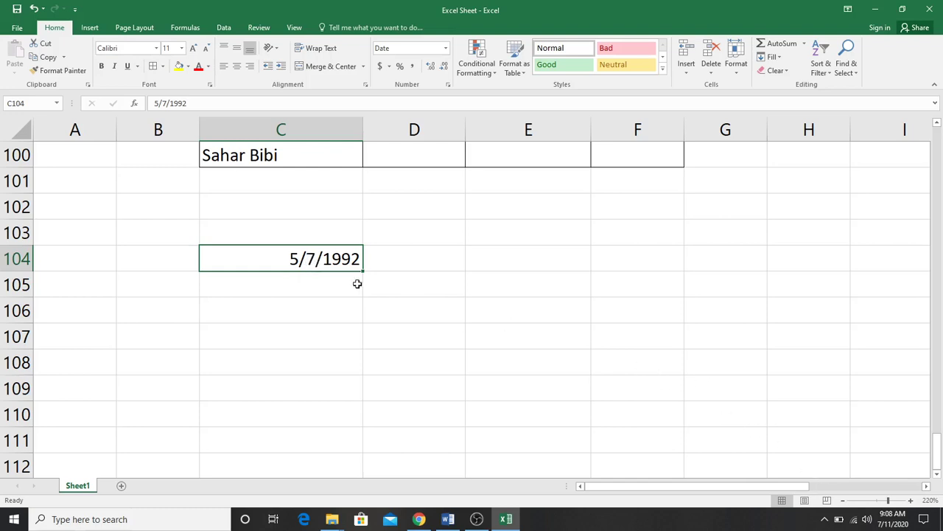
Add the headings Years, Month and Days in cells D103, E103 and F103.
{"action": "left_click", "coordinate": [415, 232]}
{"action": "type", "text": "Y"}
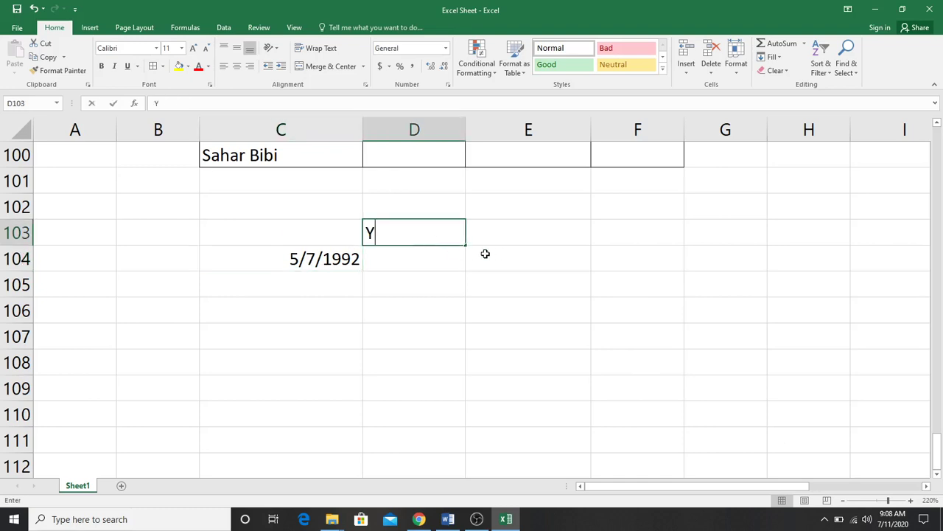
{"action": "type", "text": "ears"}
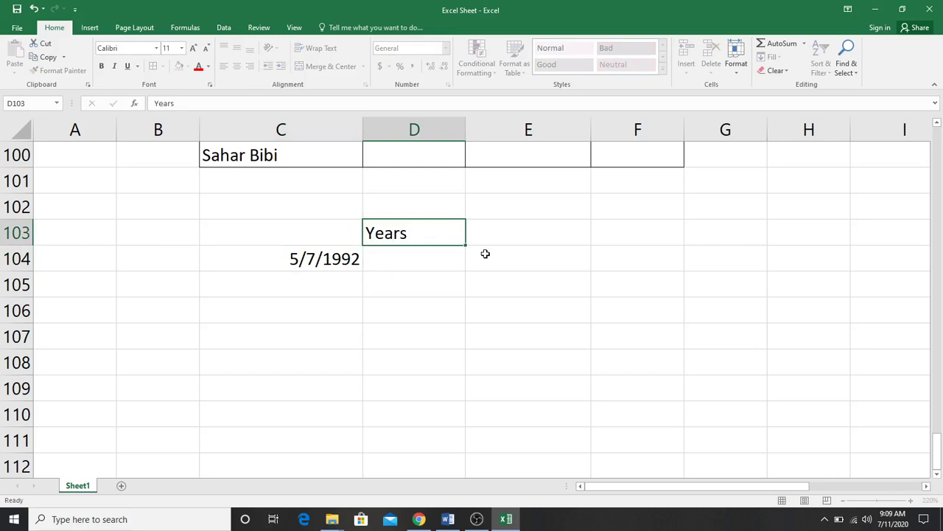
{"action": "key", "text": "Tab"}
{"action": "type", "text": "Month"}
{"action": "key", "text": "Tab"}
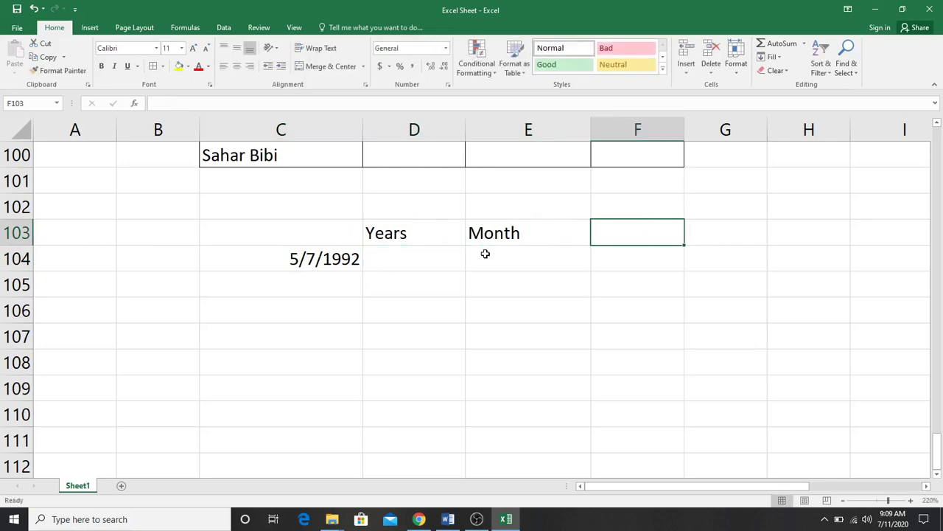
{"action": "type", "text": "Days"}
{"action": "key", "text": "Return"}
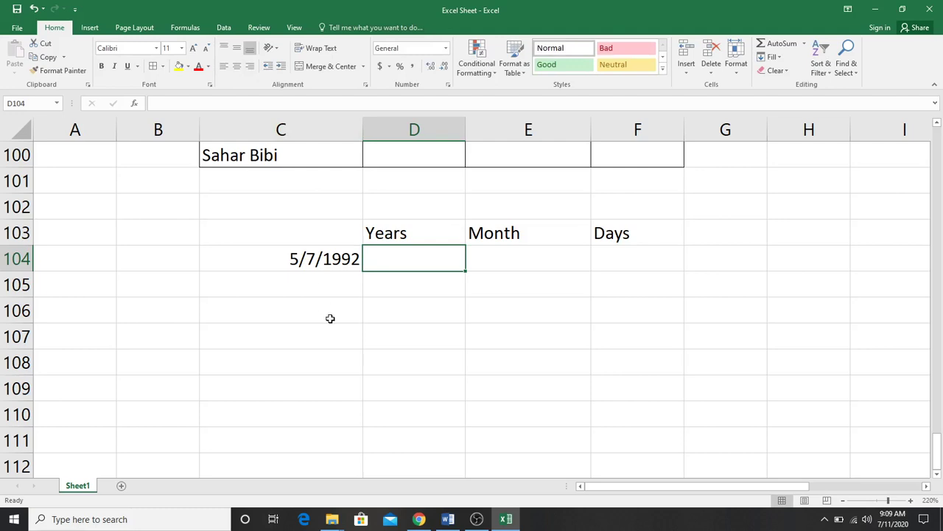
Calculate the full years from the date in C104 to today in D104 with =DATEDIF(C104,TODAY(),"y").
{"action": "type", "text": "="}
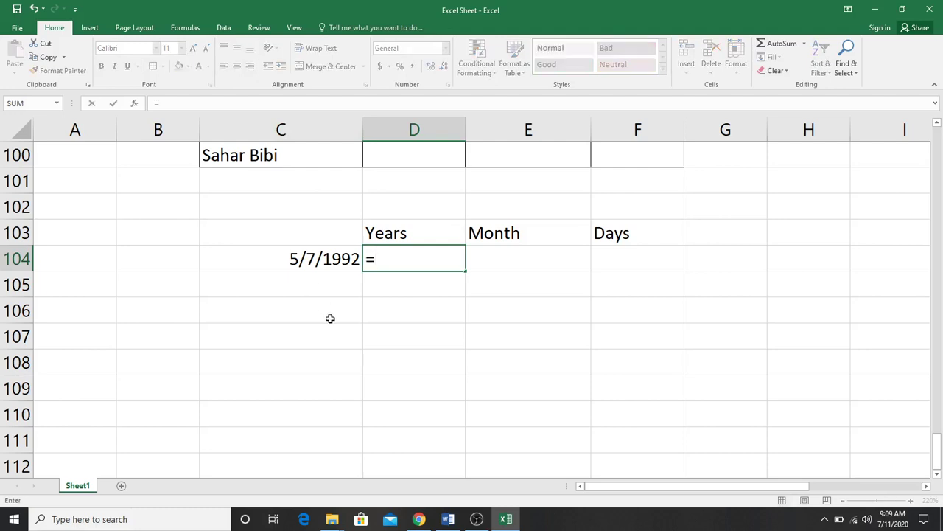
{"action": "type", "text": "datedif"}
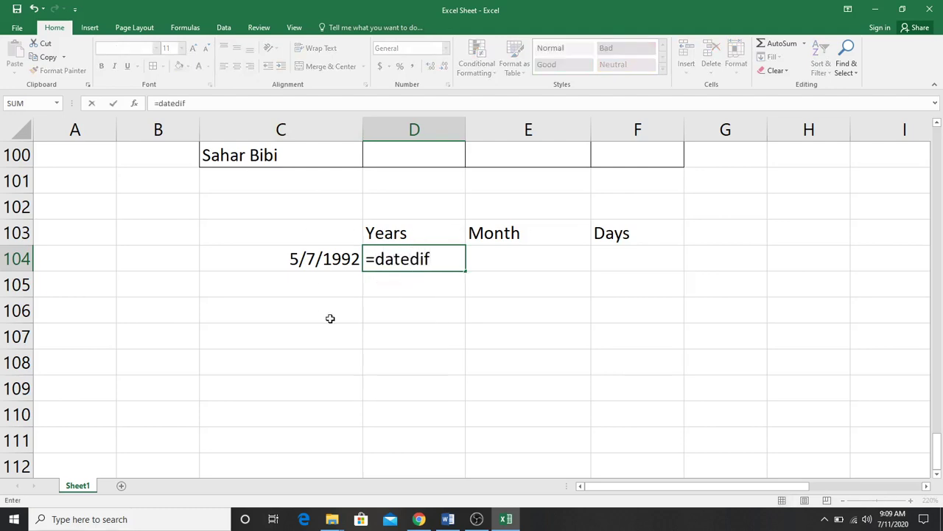
{"action": "type", "text": "("}
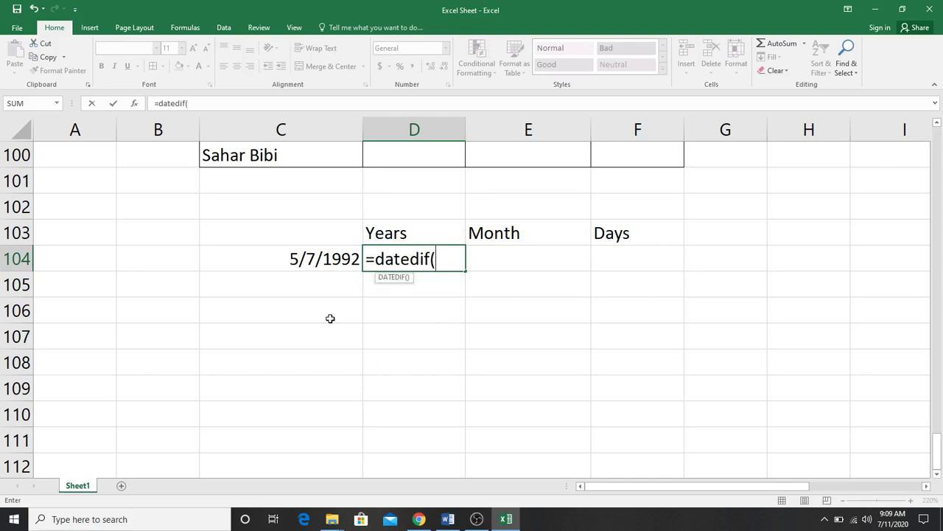
{"action": "left_click", "coordinate": [309, 260]}
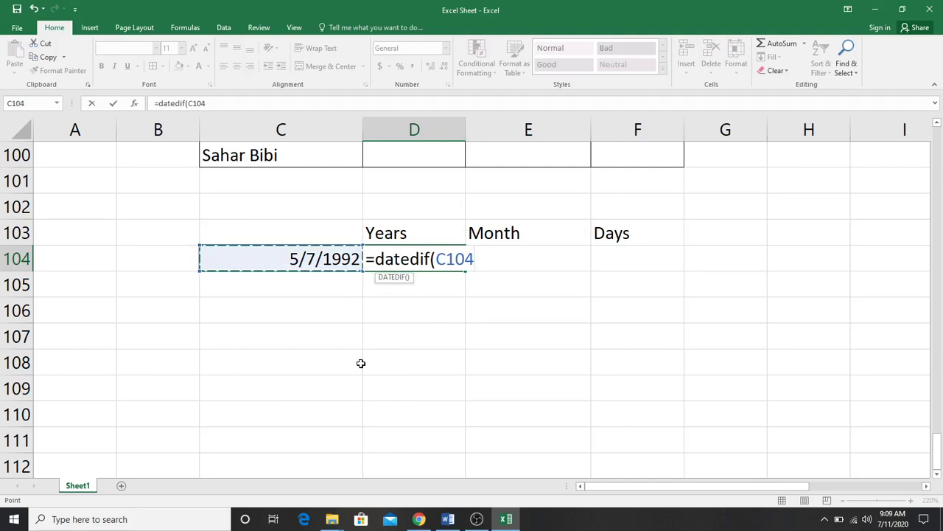
{"action": "type", "text": ","}
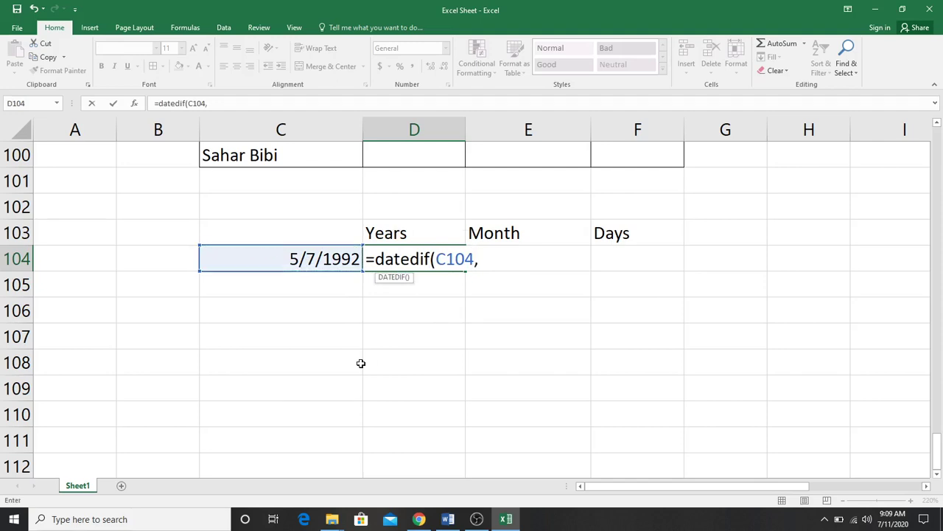
{"action": "type", "text": "today"}
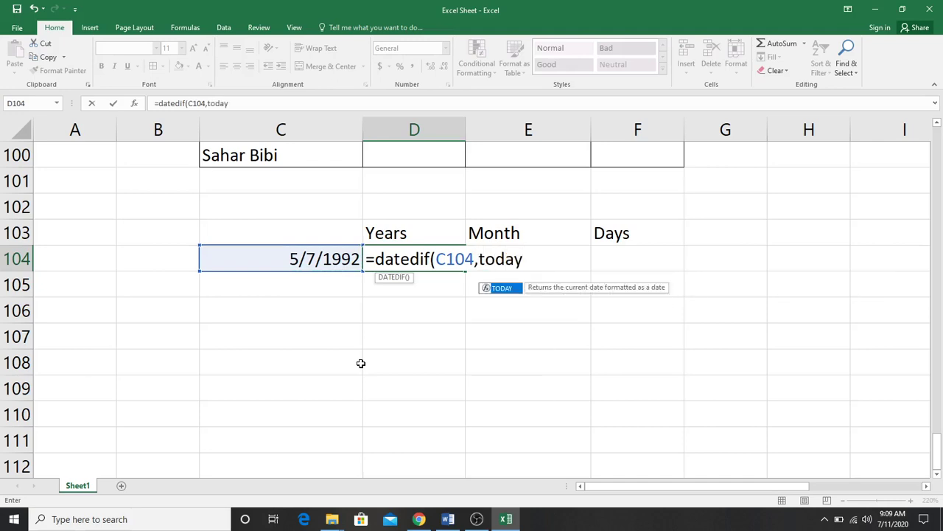
{"action": "type", "text": "()"}
{"action": "type", "text": ","}
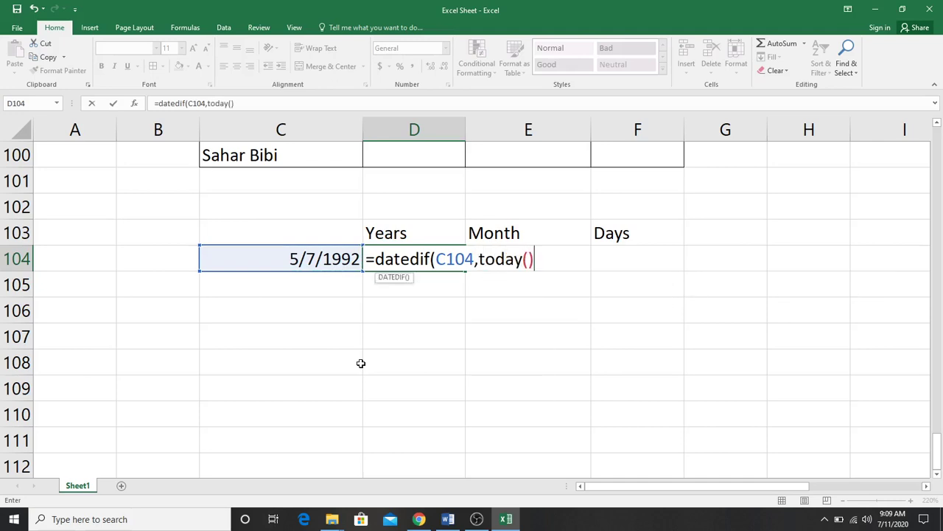
{"action": "type", "text": "\"y\""}
{"action": "key", "text": "Return"}
{"action": "key", "text": "Return"}
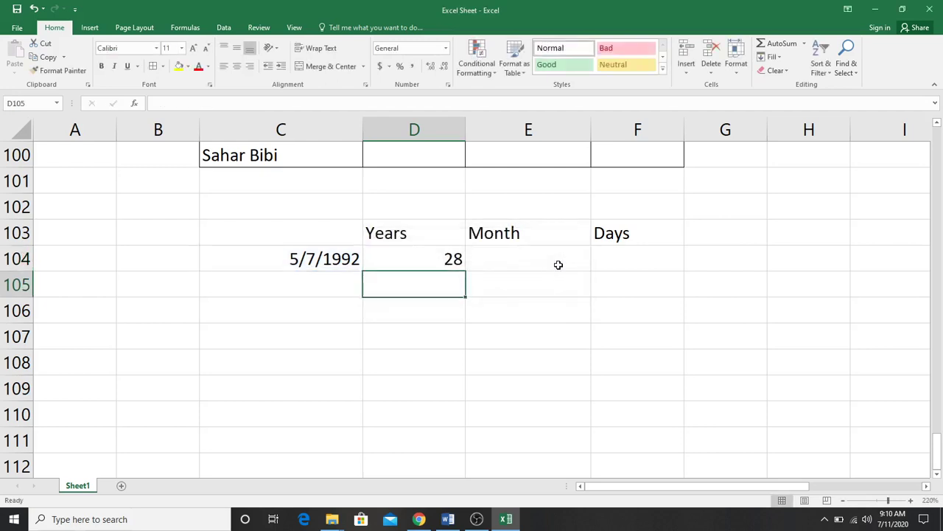
{"action": "left_click", "coordinate": [460, 262]}
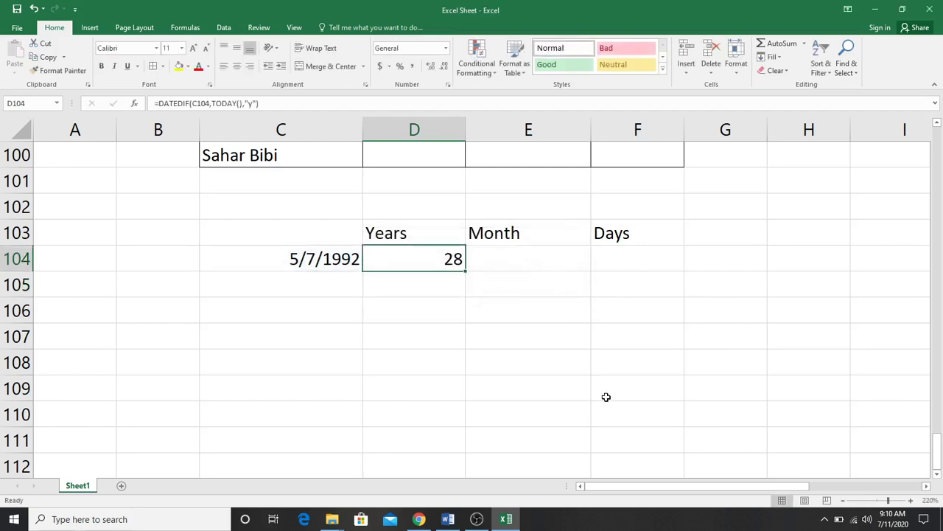
Calculate the remaining months beyond full years in E104 with =DATEDIF(C104,TODAY(),"ym").
{"action": "left_click", "coordinate": [522, 257]}
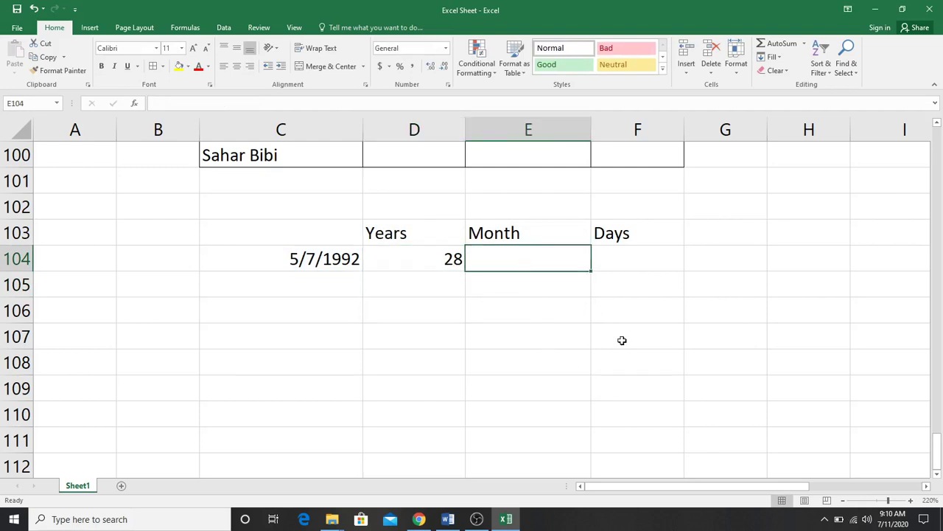
{"action": "type", "text": "="}
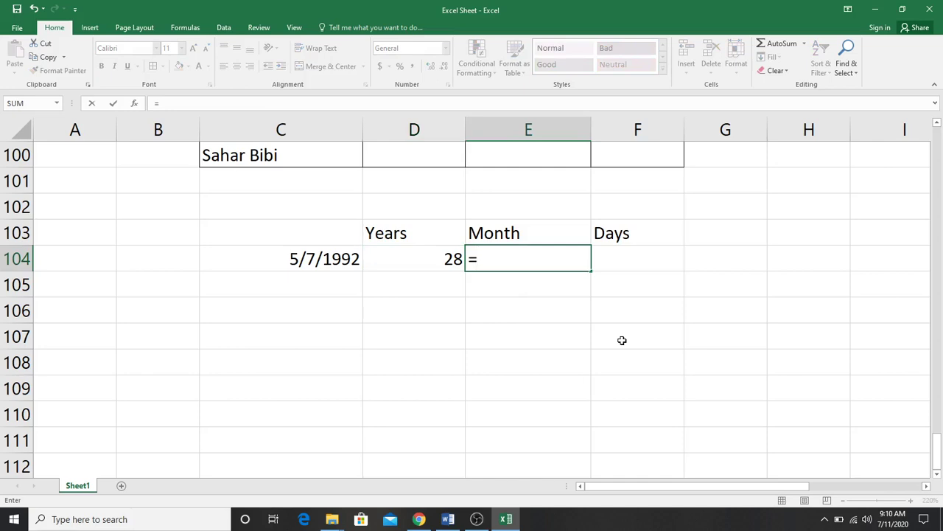
{"action": "type", "text": "date"}
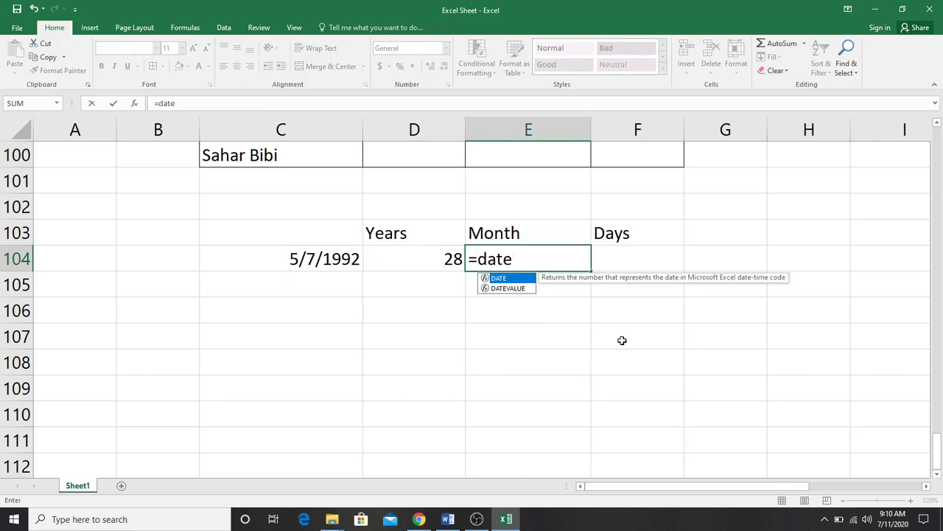
{"action": "type", "text": "dif("}
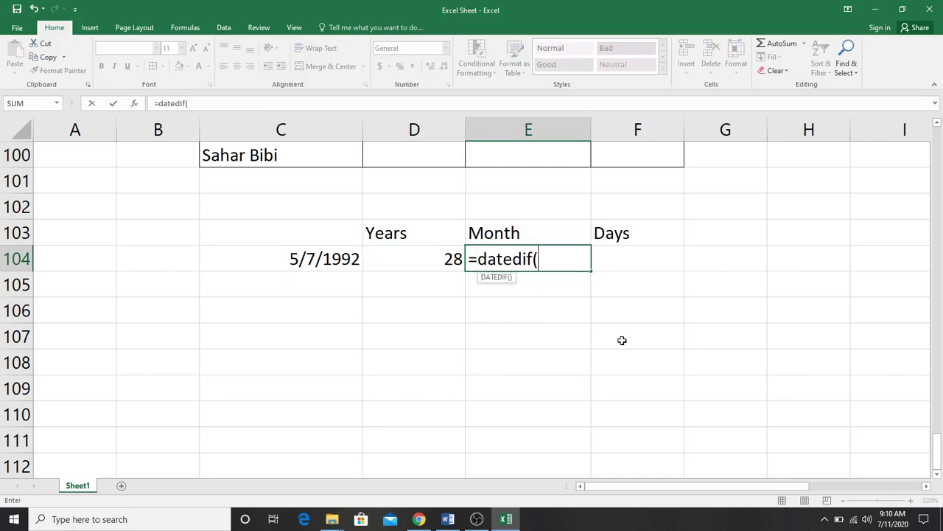
{"action": "left_click", "coordinate": [335, 255]}
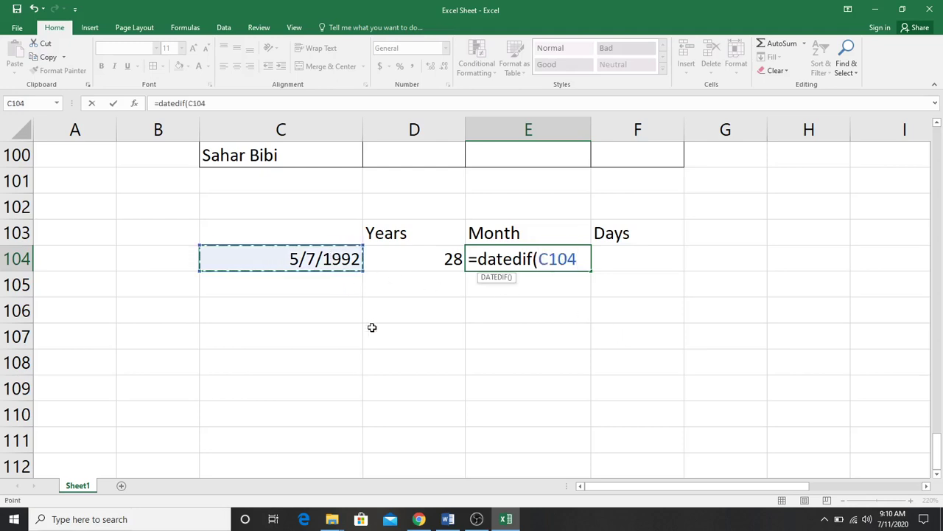
{"action": "type", "text": ",t"}
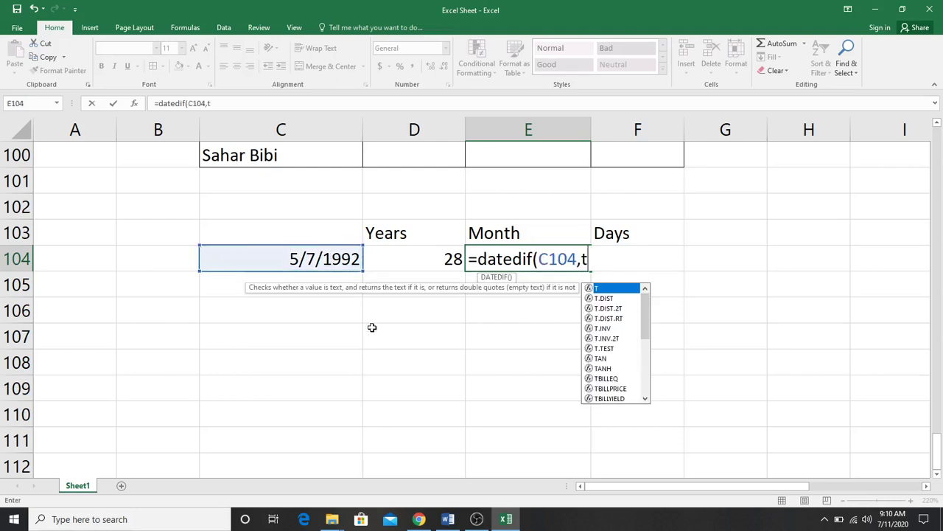
{"action": "type", "text": "oday()"}
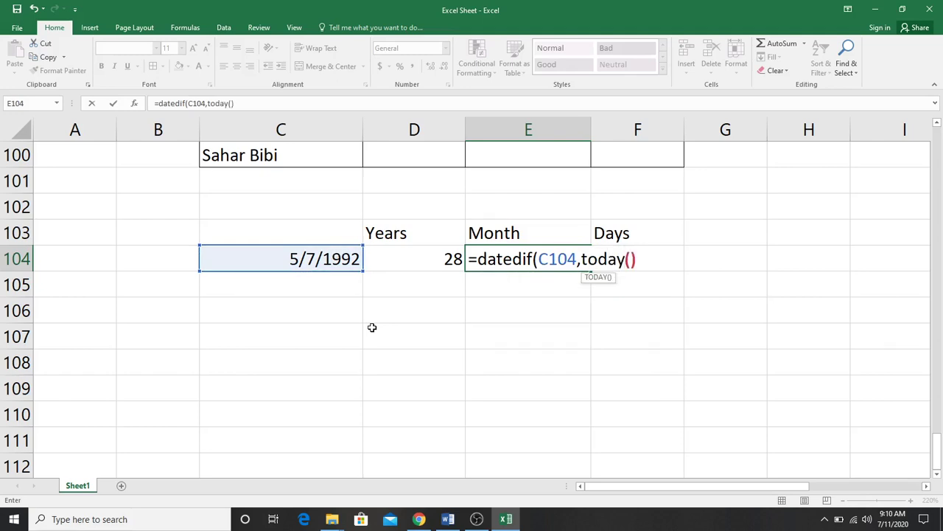
{"action": "type", "text": ",\""}
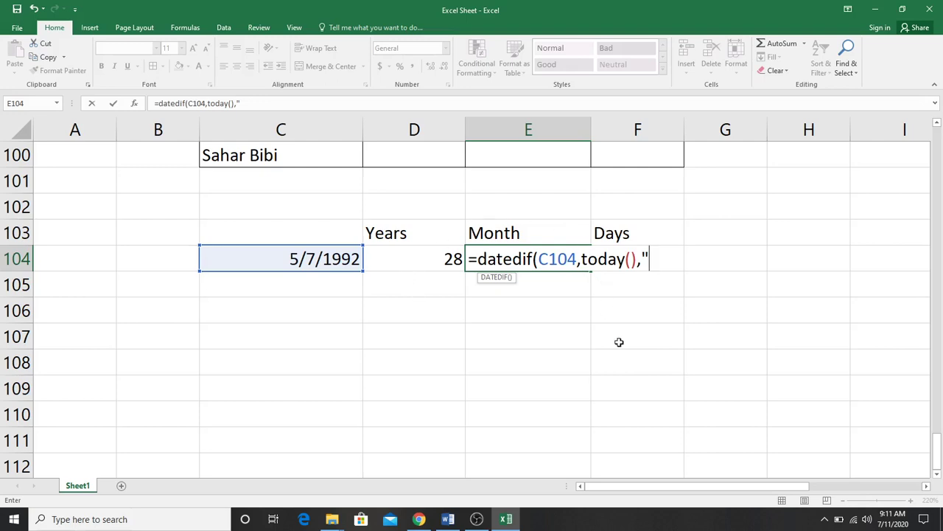
{"action": "type", "text": "ym\""}
{"action": "key", "text": "Return"}
{"action": "key", "text": "Return"}
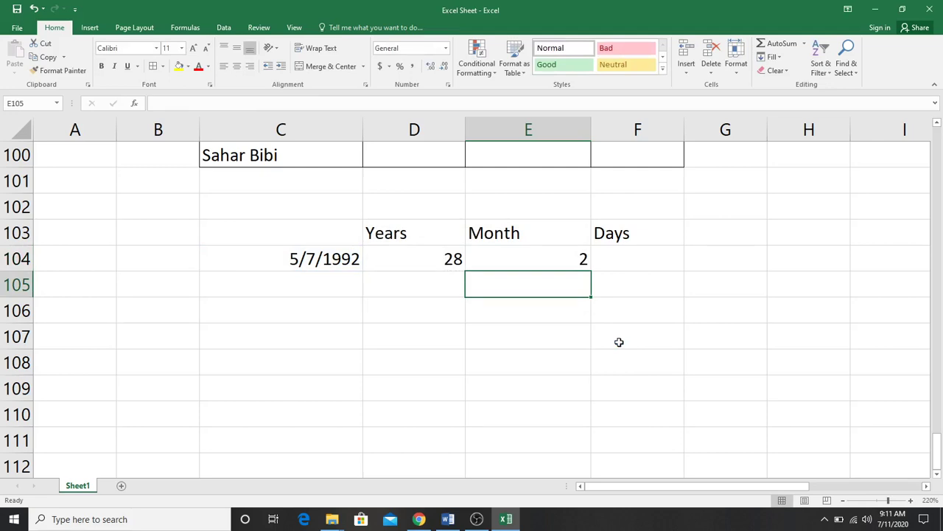
Calculate the remaining days beyond full months in F104 with =DATEDIF(C104,TODAY(),"md").
{"action": "key", "text": "Up"}
{"action": "key", "text": "Right"}
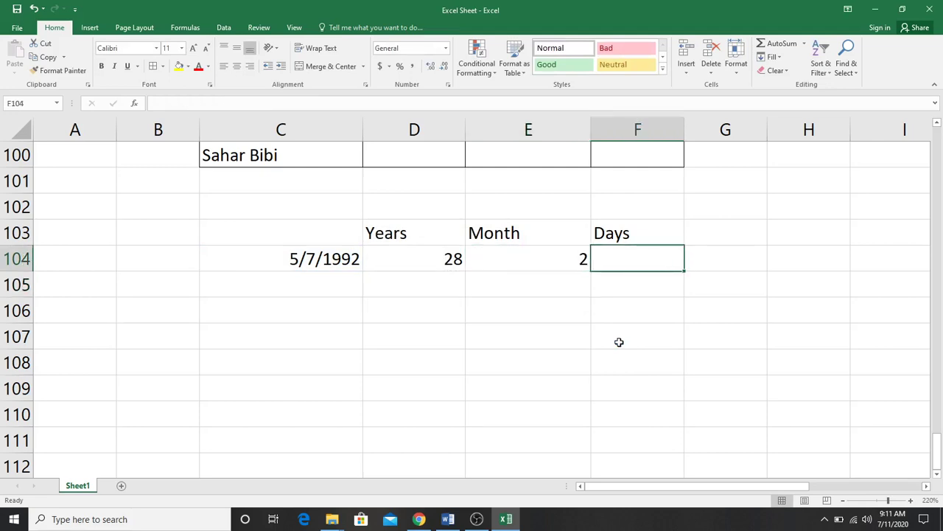
{"action": "type", "text": "=date"}
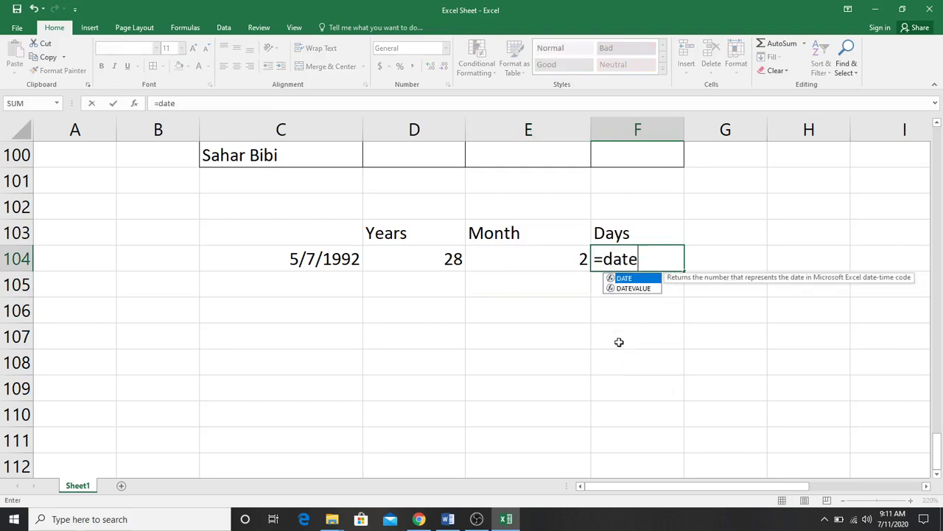
{"action": "type", "text": "di"}
{"action": "key", "text": "BackSpace"}
{"action": "type", "text": "dif"}
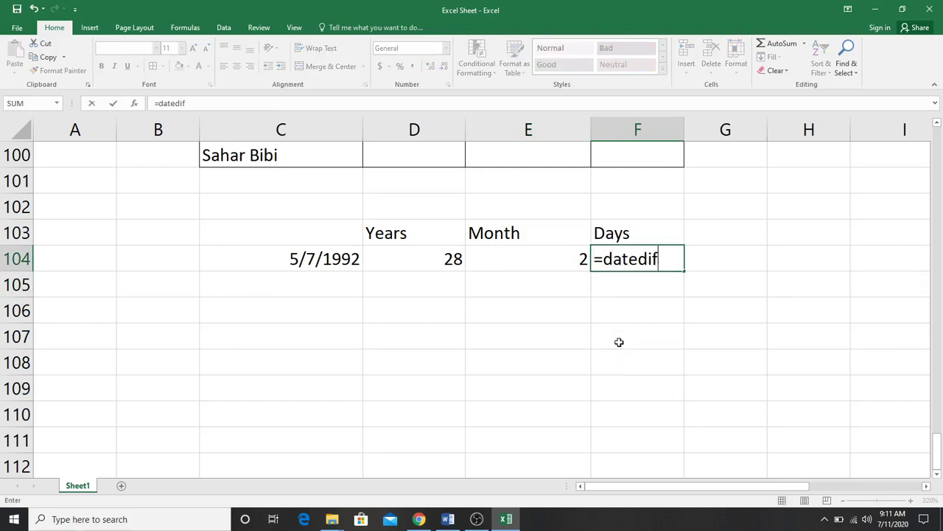
{"action": "type", "text": "("}
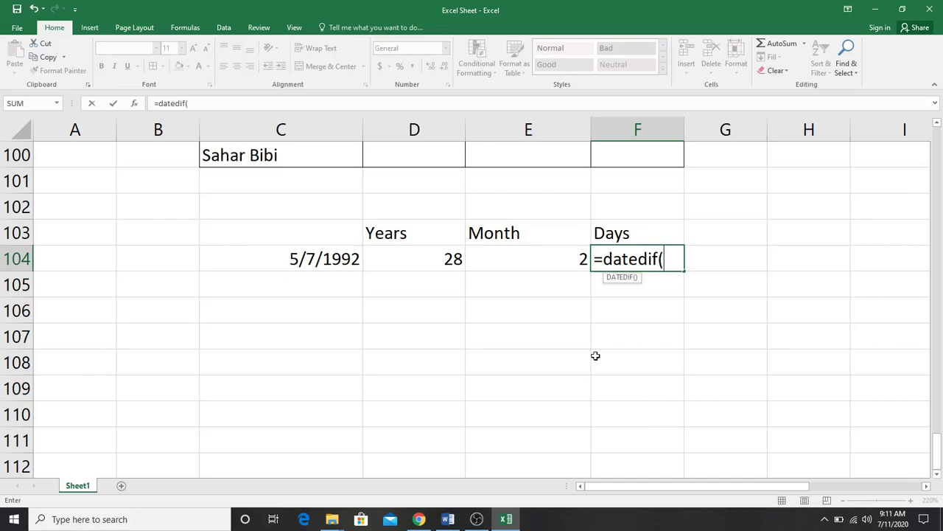
{"action": "left_click", "coordinate": [333, 268]}
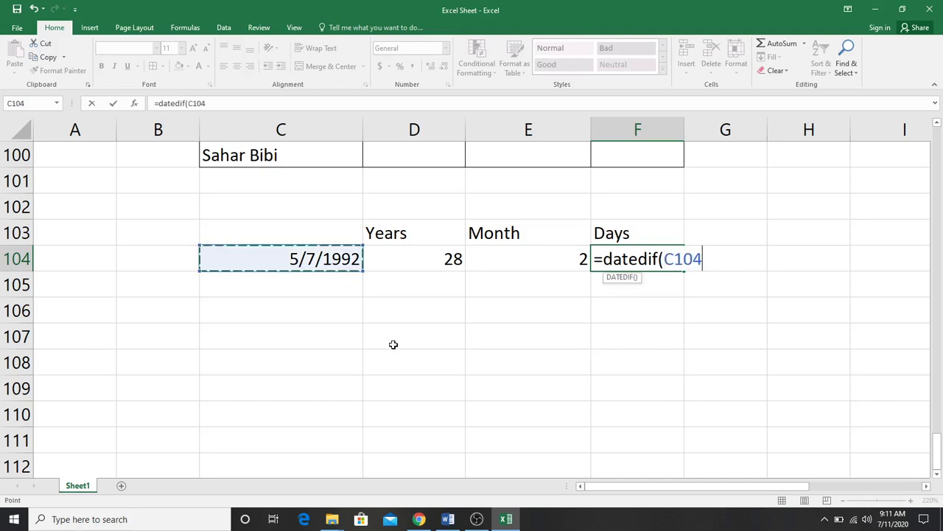
{"action": "type", "text": ",today"}
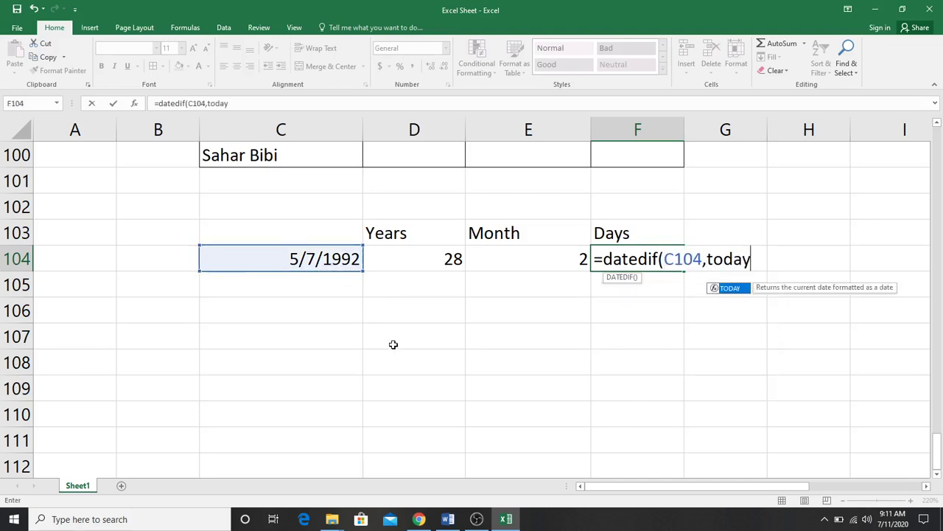
{"action": "type", "text": "(),\""}
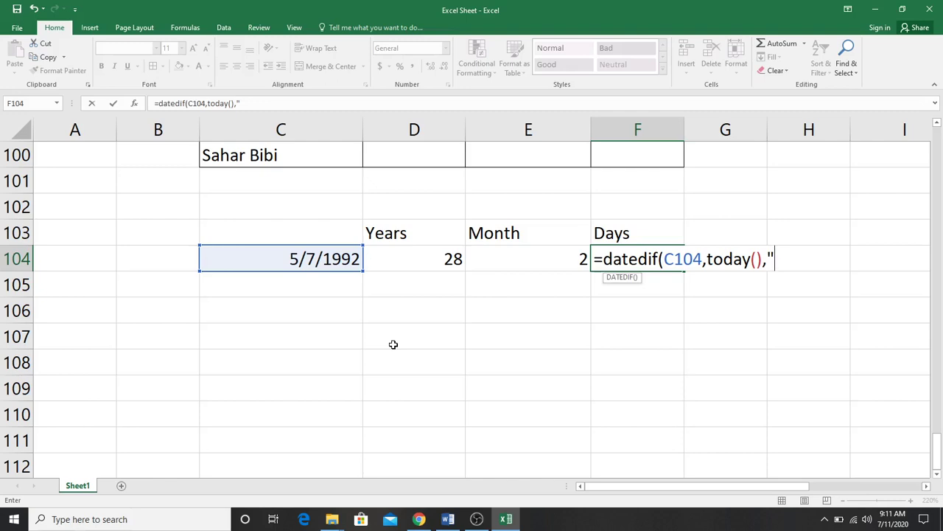
{"action": "type", "text": "md\""}
{"action": "key", "text": "Return"}
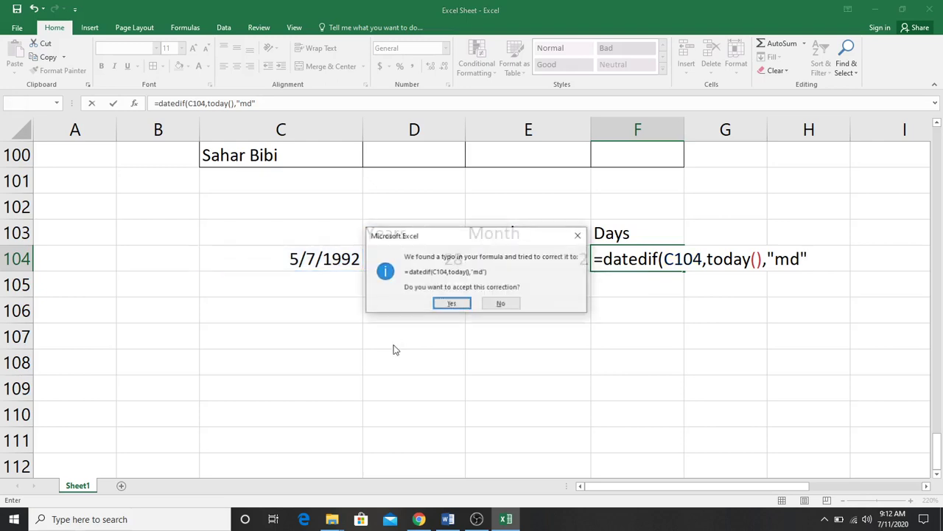
{"action": "key", "text": "Return"}
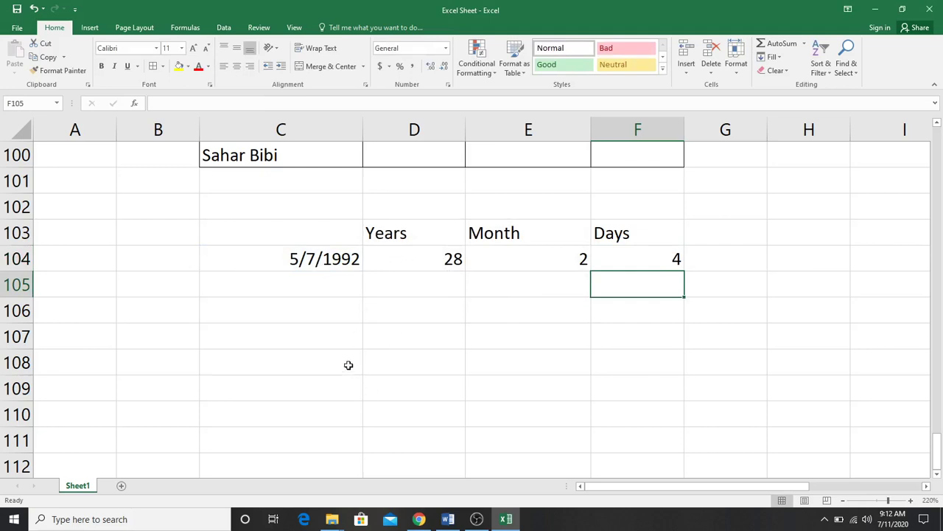
Review the date in C104 and the Years, Month and Days formulas beside it, and return to the function list.
{"action": "left_click", "coordinate": [290, 259]}
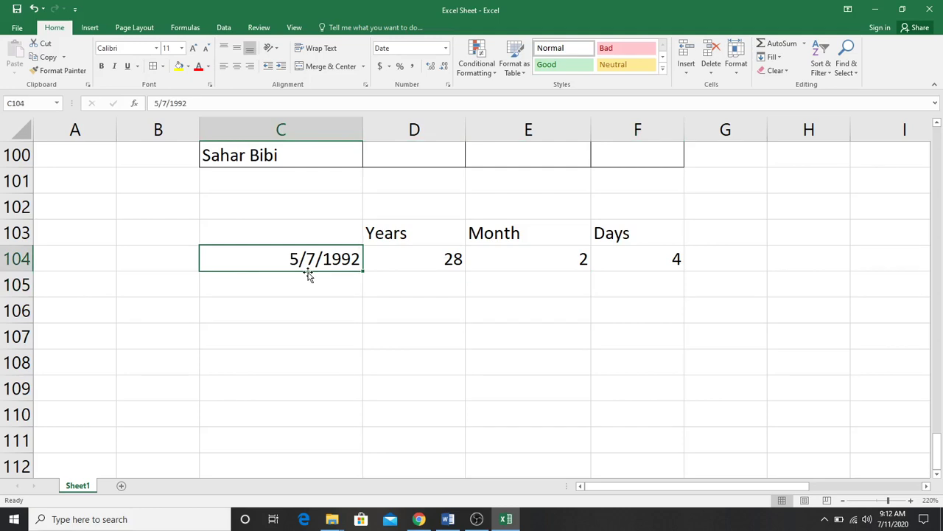
{"action": "left_click", "coordinate": [390, 261]}
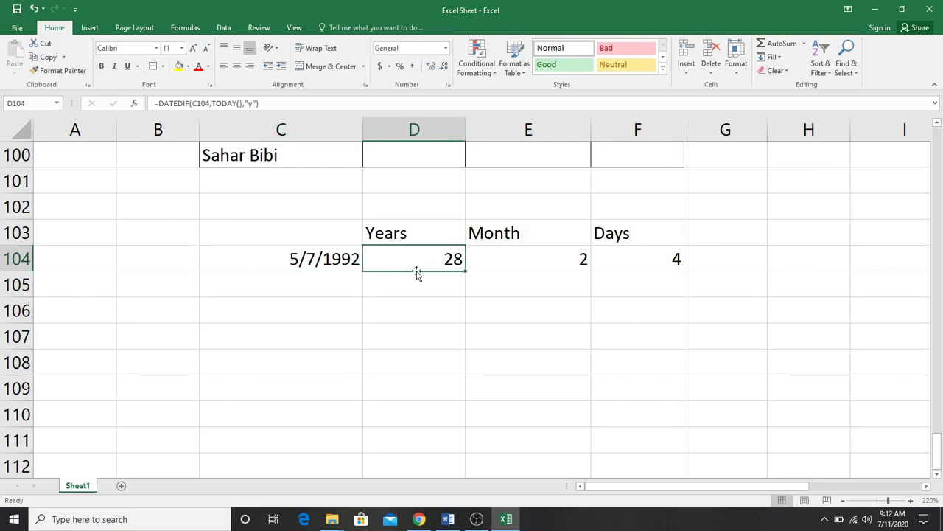
{"action": "left_click", "coordinate": [529, 267]}
{"action": "left_click", "coordinate": [615, 269]}
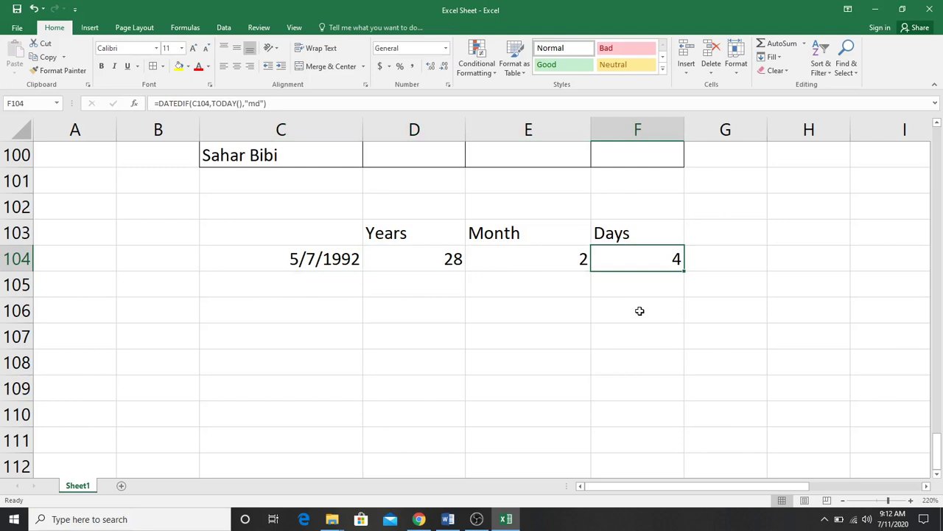
{"action": "scroll", "coordinate": [640, 310], "scroll_direction": "up", "scroll_amount": 5}
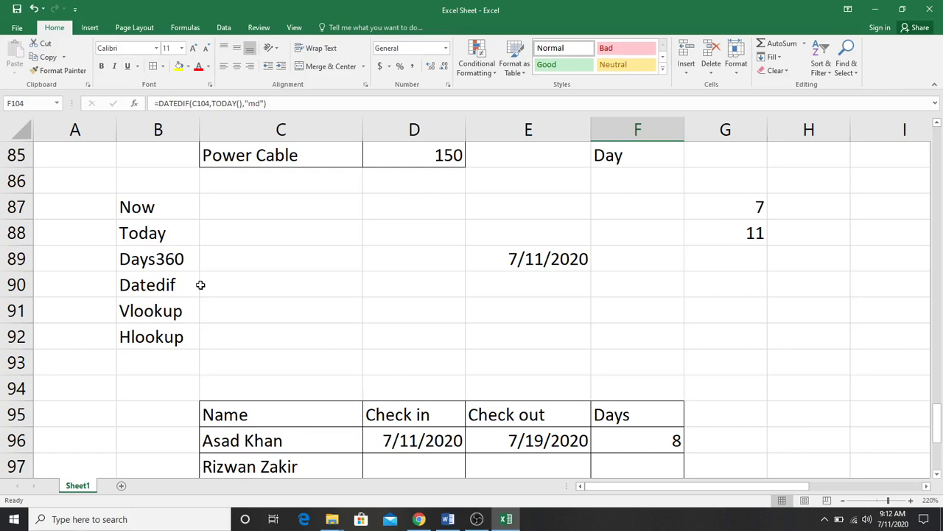
{"action": "scroll", "coordinate": [200, 284], "scroll_direction": "up", "scroll_amount": 2}
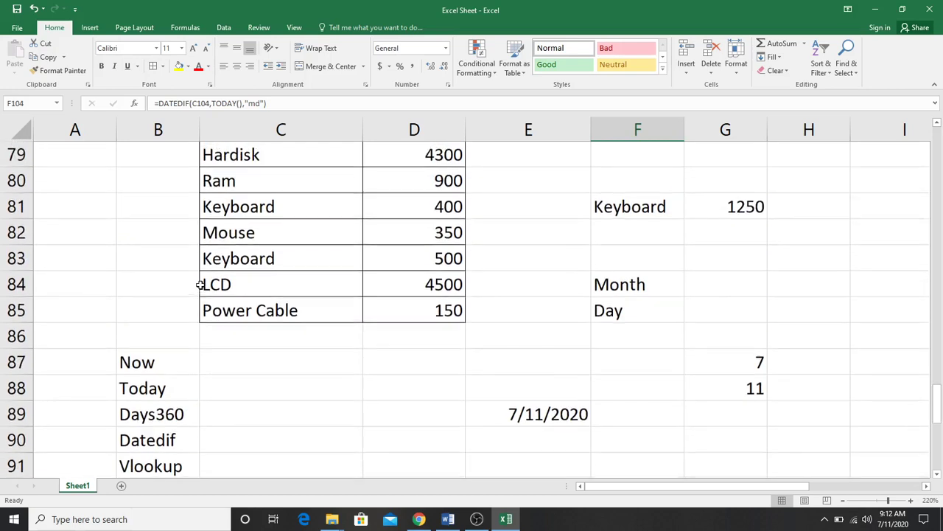